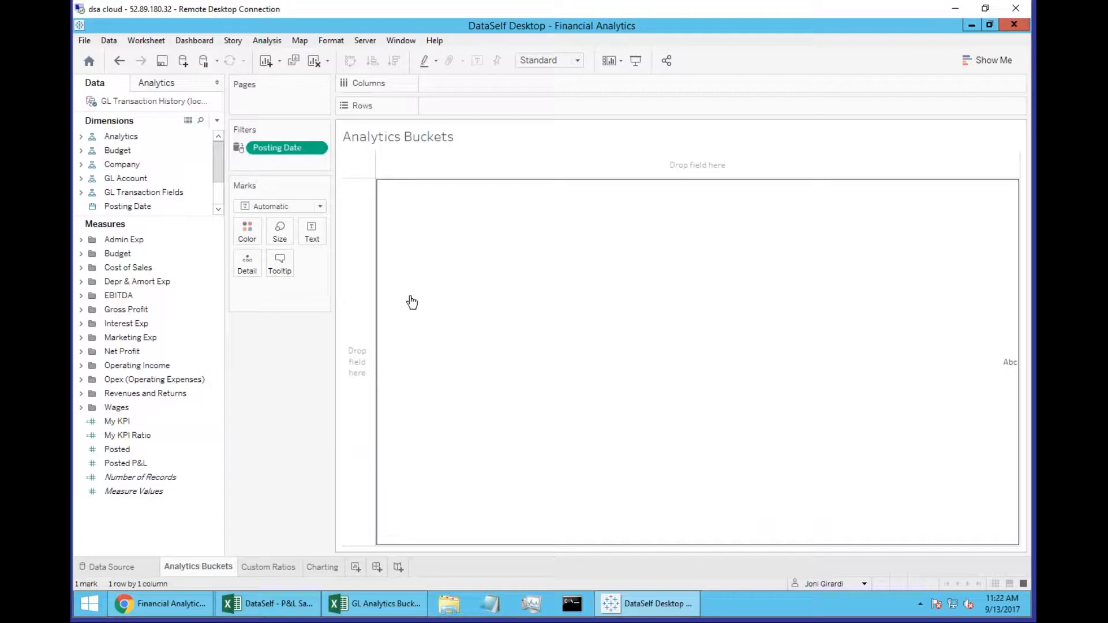
Step: Build a table on the Analytics Buckets sheet with Analytics 1 as rows and the Posted measure as values
click(81, 137)
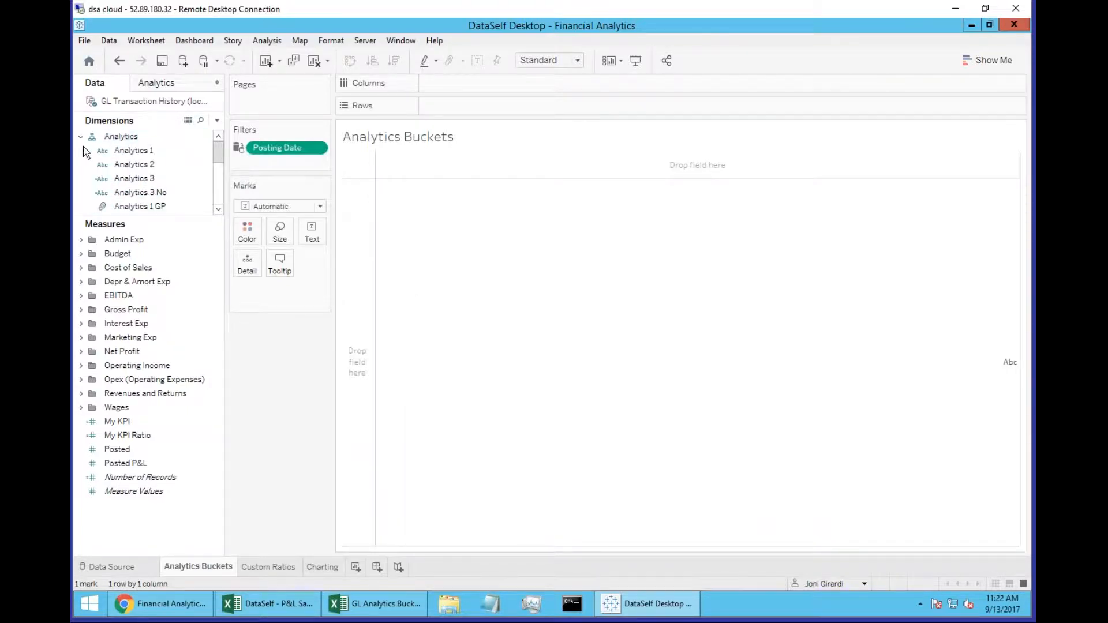
drag(131, 154, 436, 110)
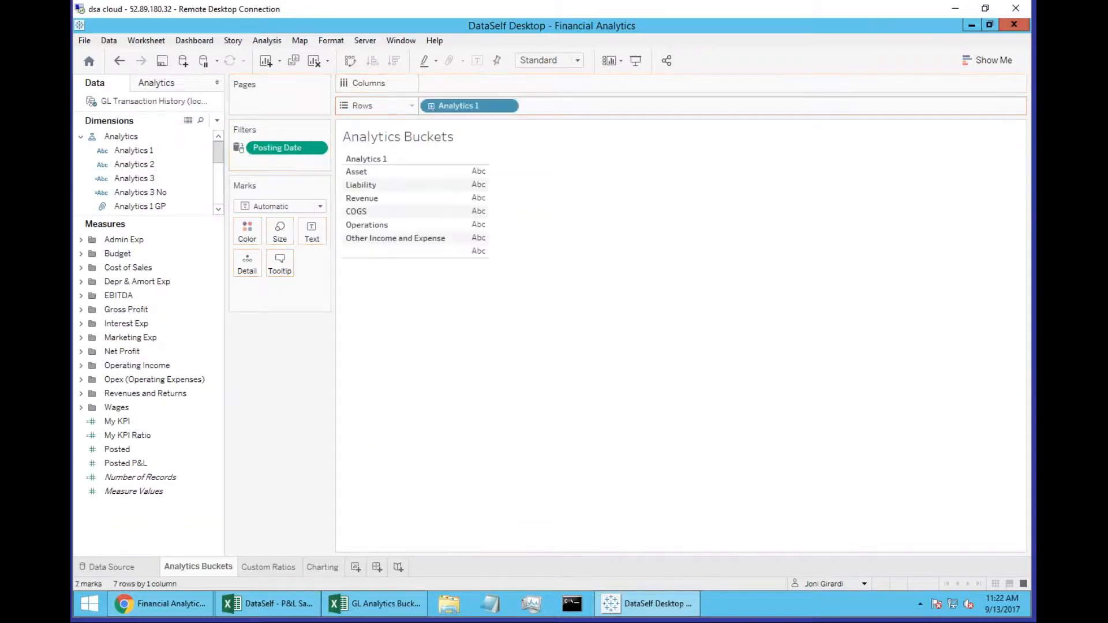
click(117, 451)
drag(117, 451, 464, 196)
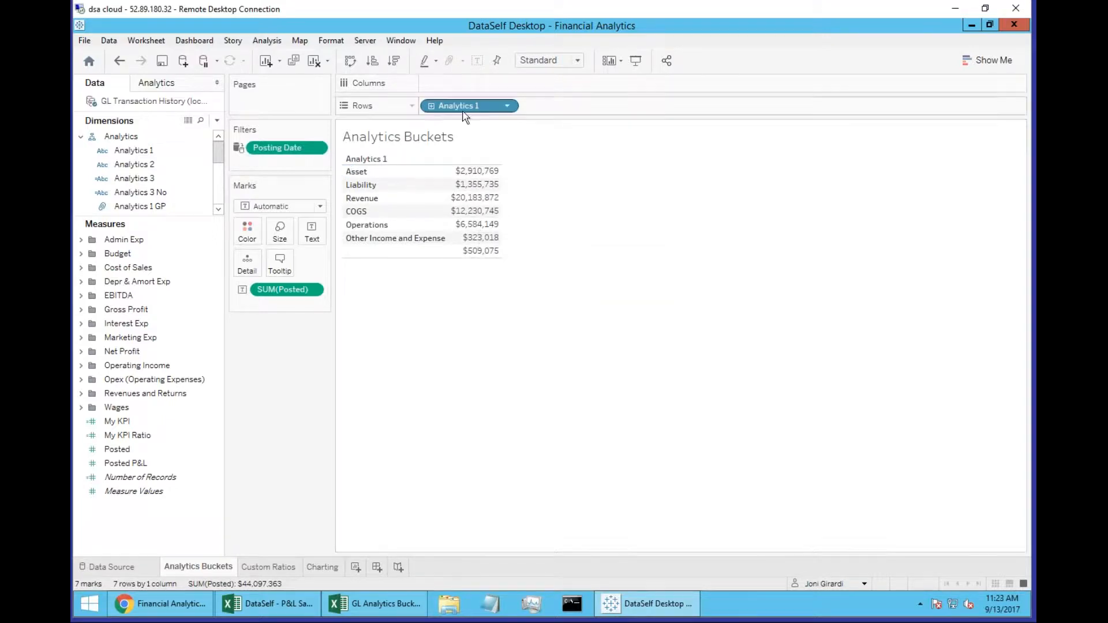
Step: Drill the table rows down from Analytics 1 to the Analytics 2 and Analytics 3 levels
click(431, 106)
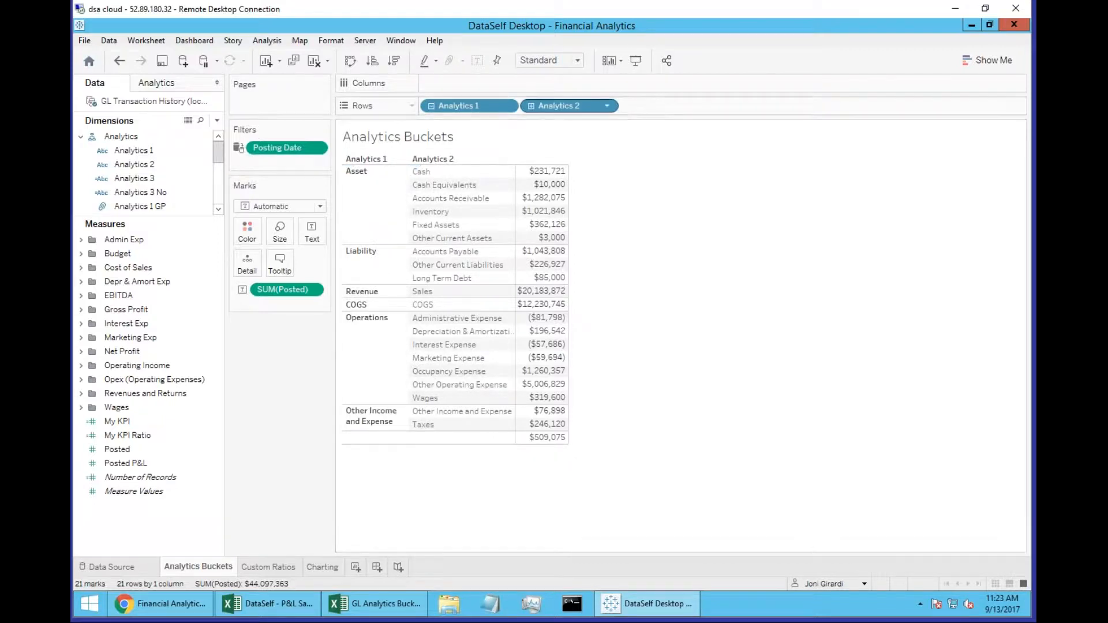
click(531, 107)
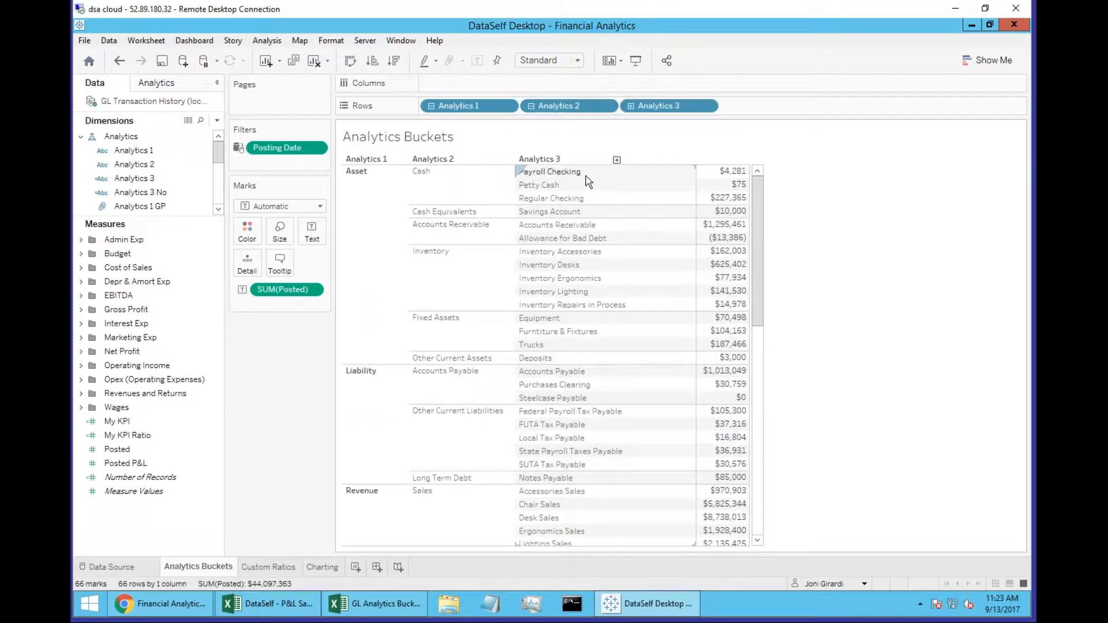
drag(758, 278, 768, 242)
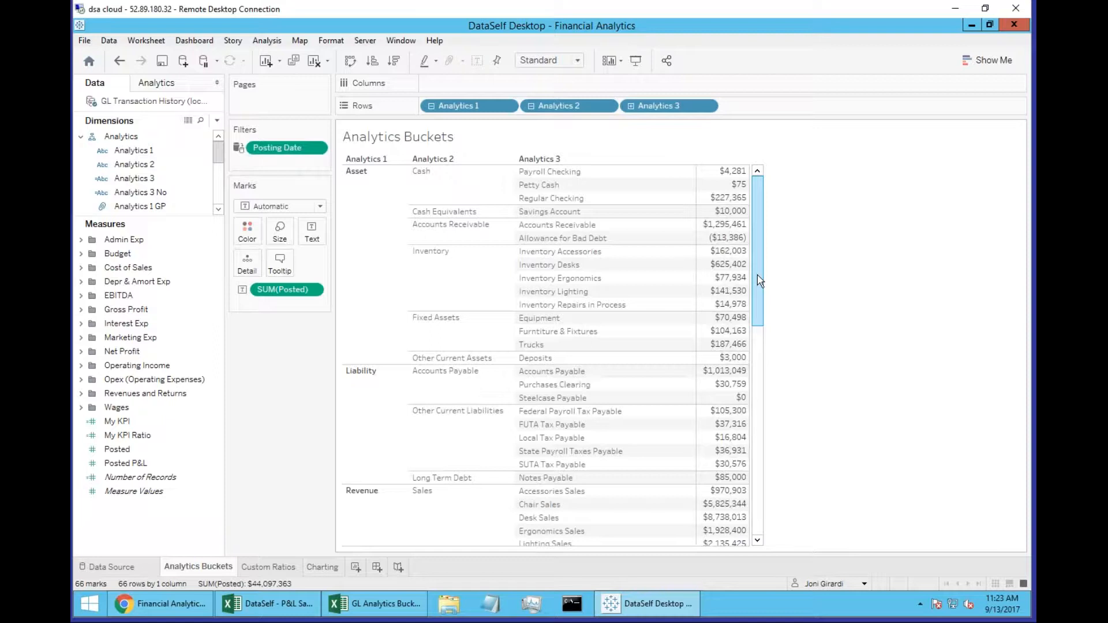
Step: Examine the My KPI calculated field's formula, especially the account named in its Analytics 3 condition, and close it without changes
click(118, 421)
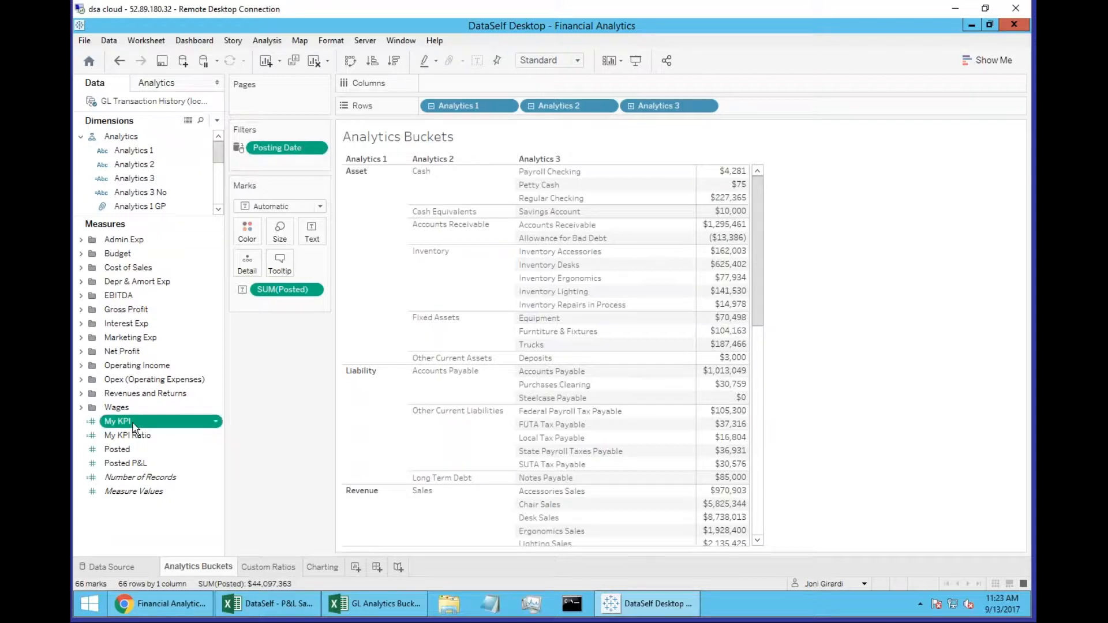
right_click(133, 427)
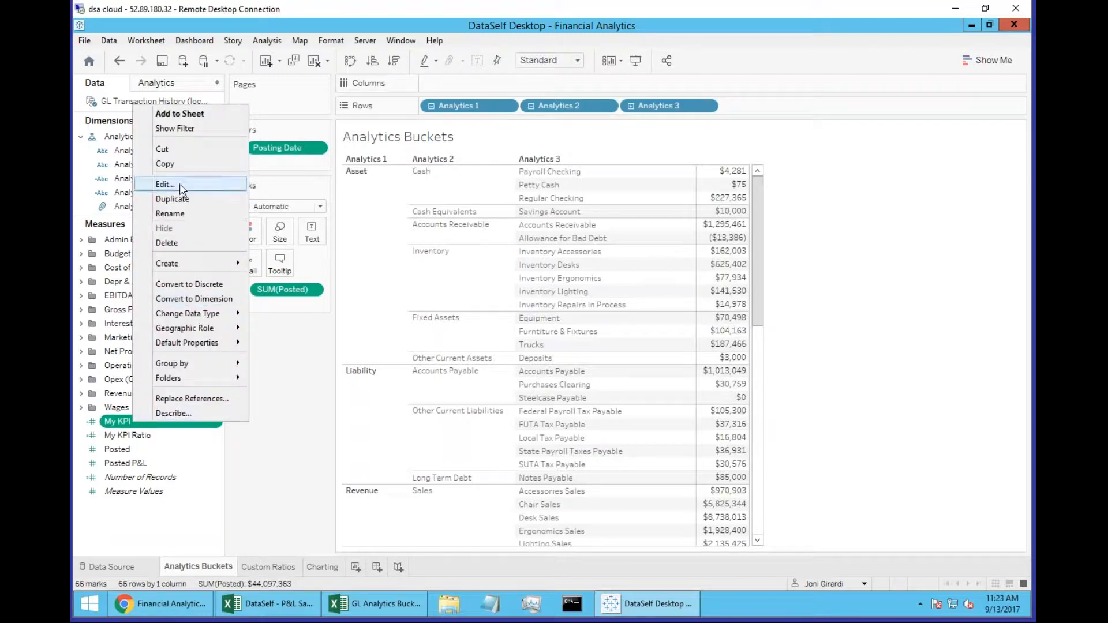
click(180, 183)
drag(628, 366, 689, 391)
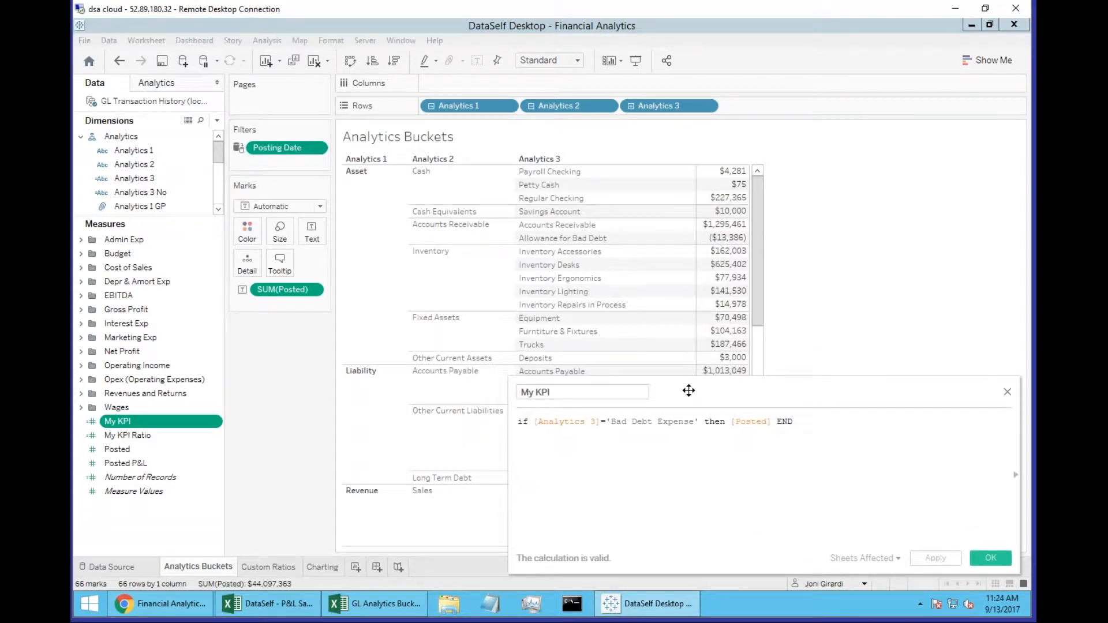
drag(795, 421, 516, 421)
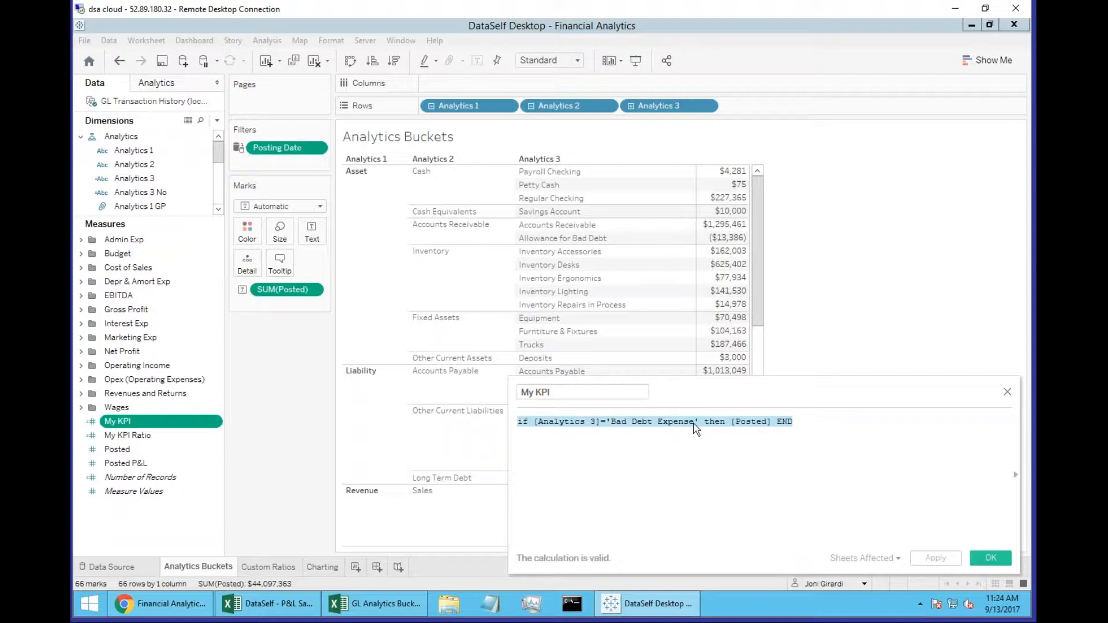
click(651, 423)
drag(611, 422, 694, 423)
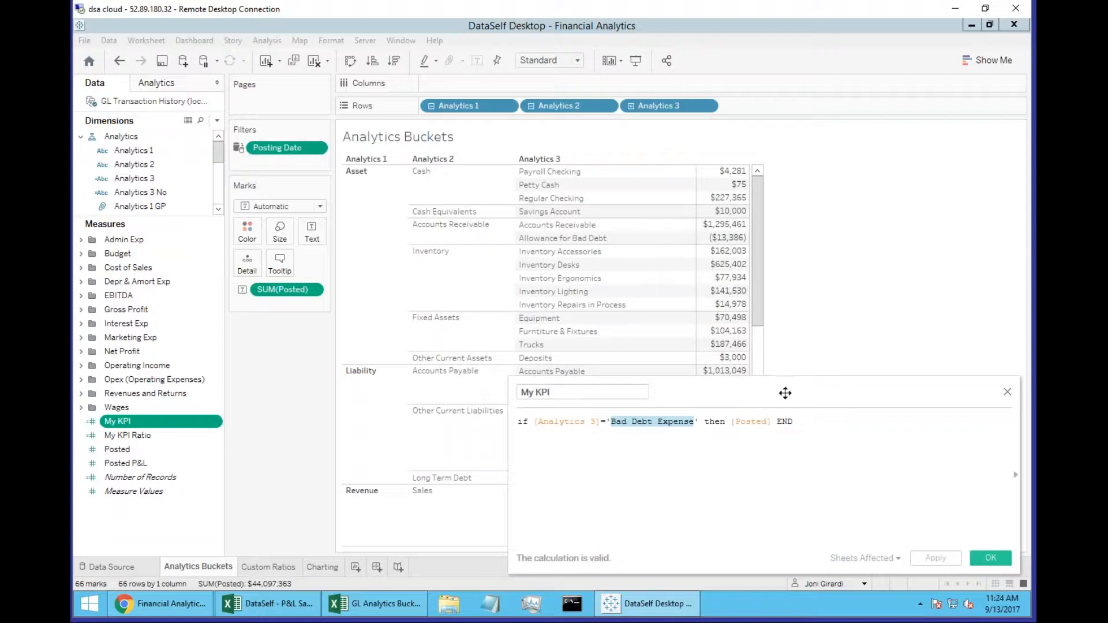
click(1007, 392)
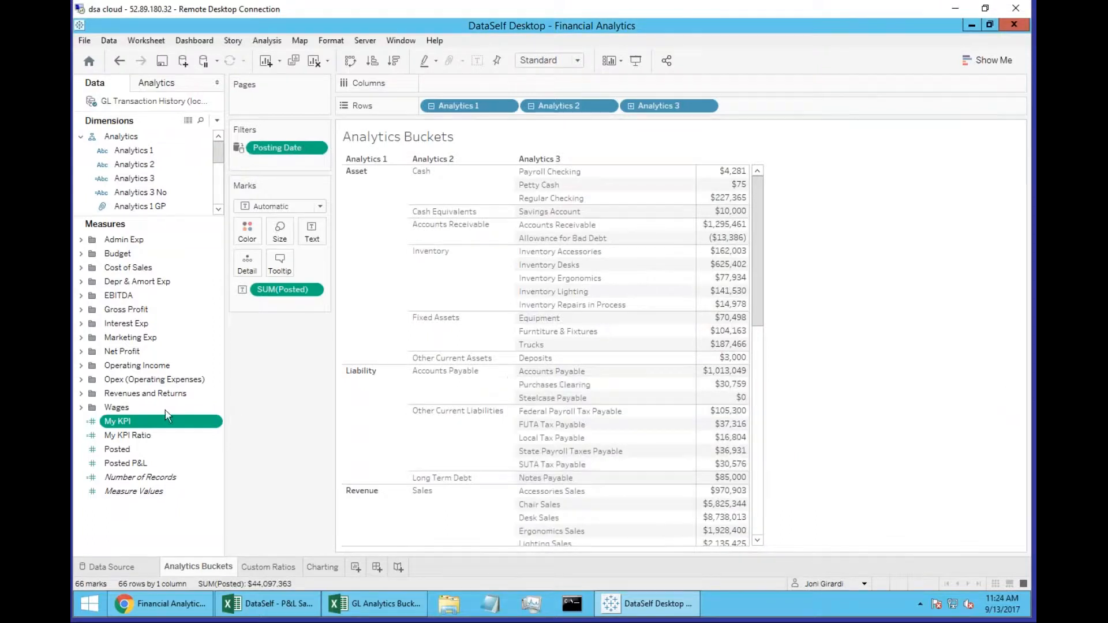
Step: Add My KPI to the table as a column beside Posted and check it in the Operations rows
drag(132, 425, 720, 320)
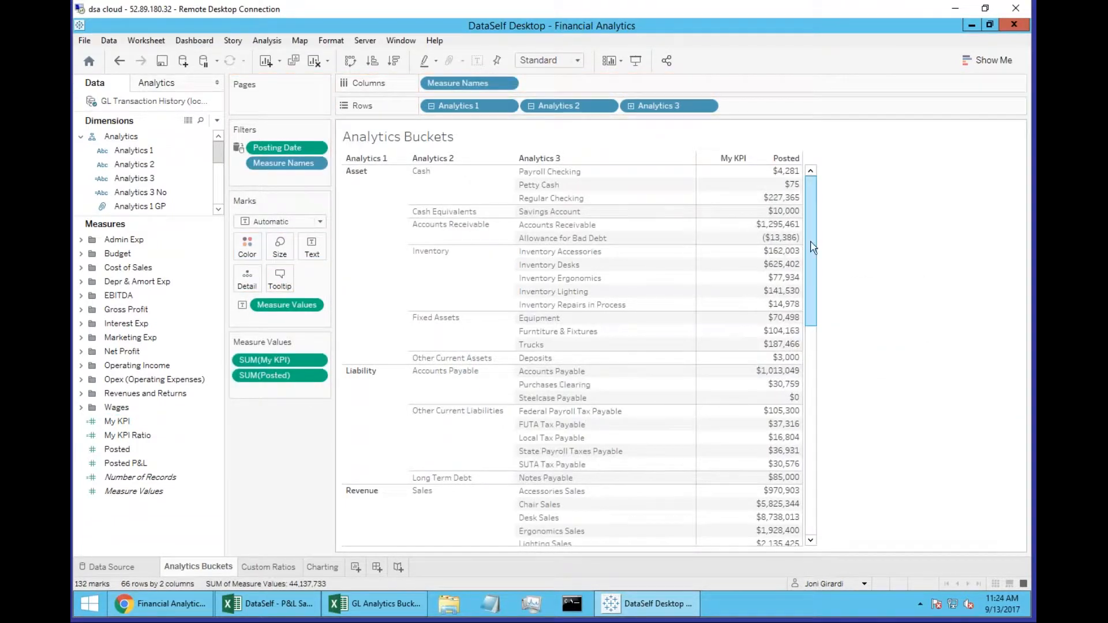
drag(814, 249, 813, 442)
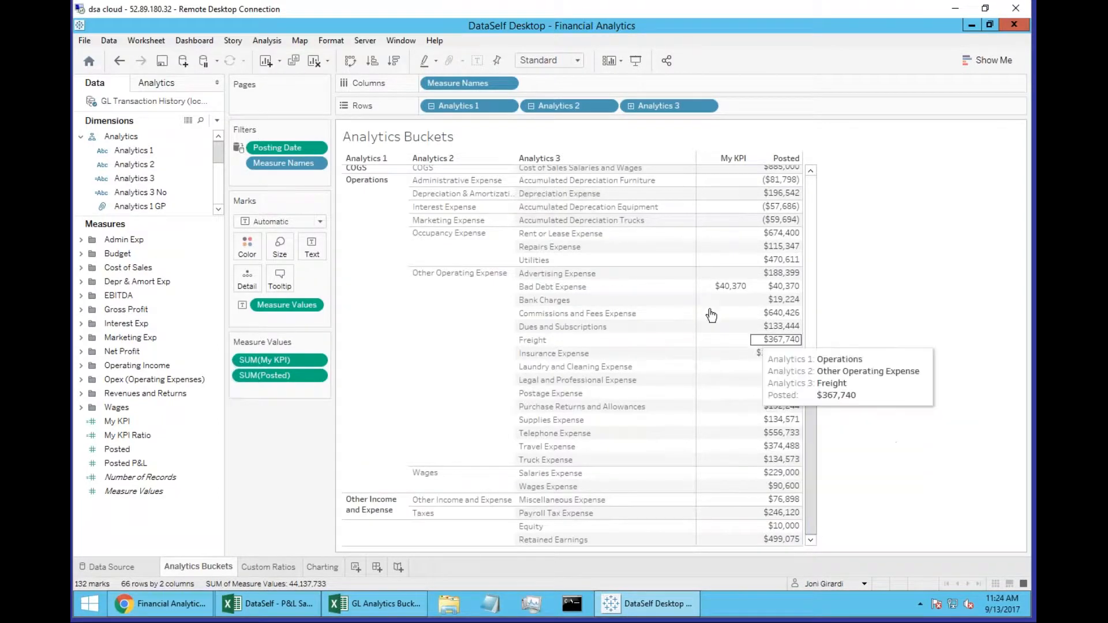
Step: Reopen the My KPI formula and review the Bad Debt Expense text in its condition
click(122, 423)
right_click(123, 427)
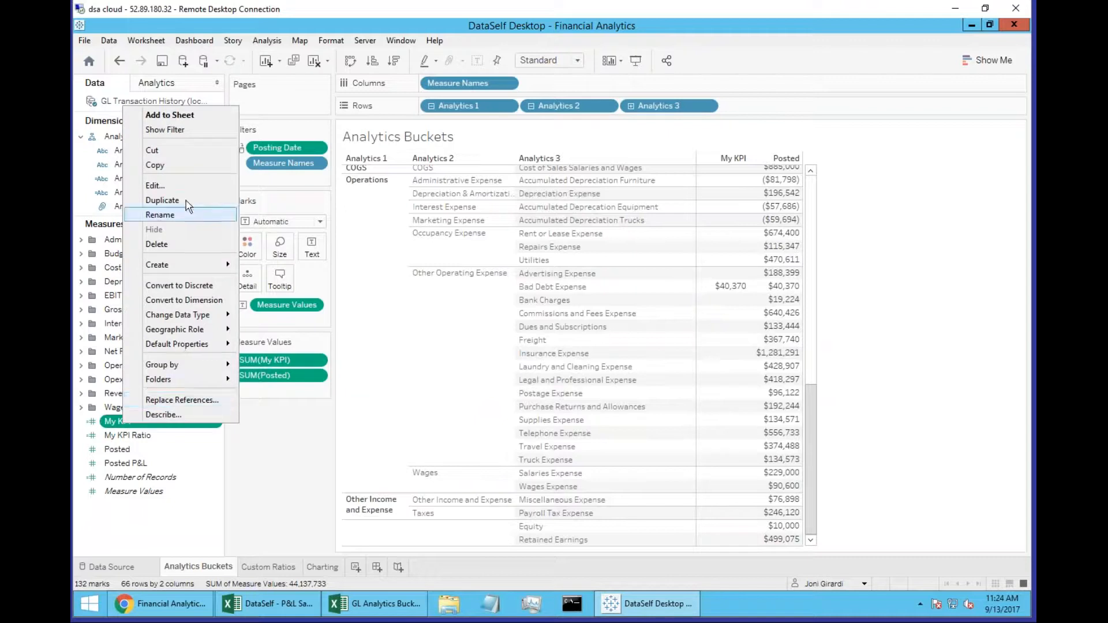
click(155, 186)
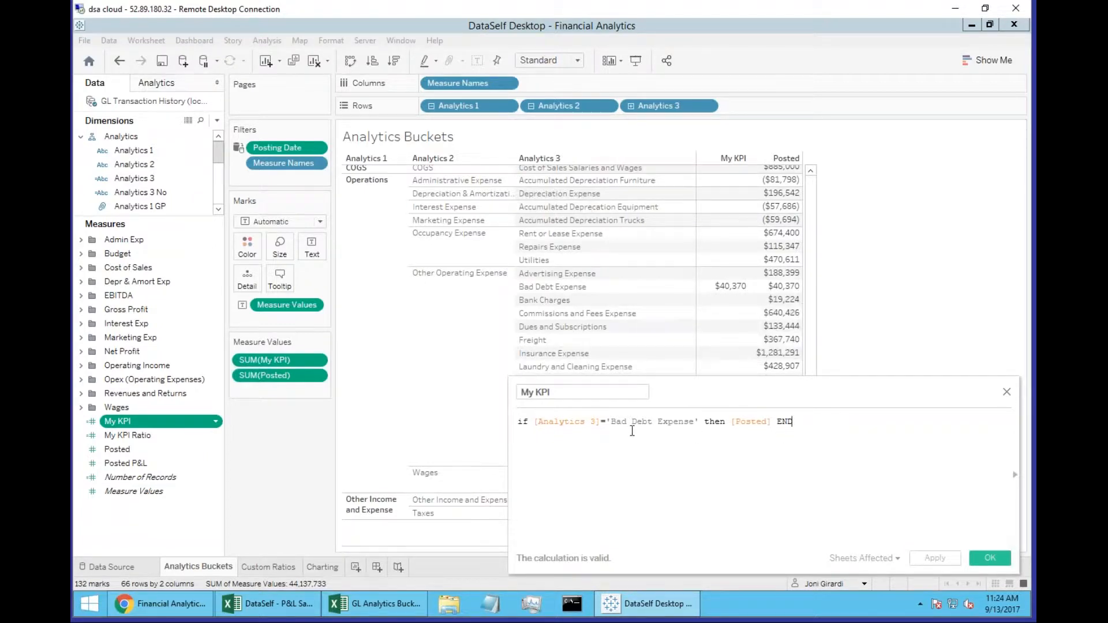
drag(611, 421, 694, 422)
Step: Inspect the My KPI Ratio formula against the table's Liability rows and close it without changes
right_click(151, 438)
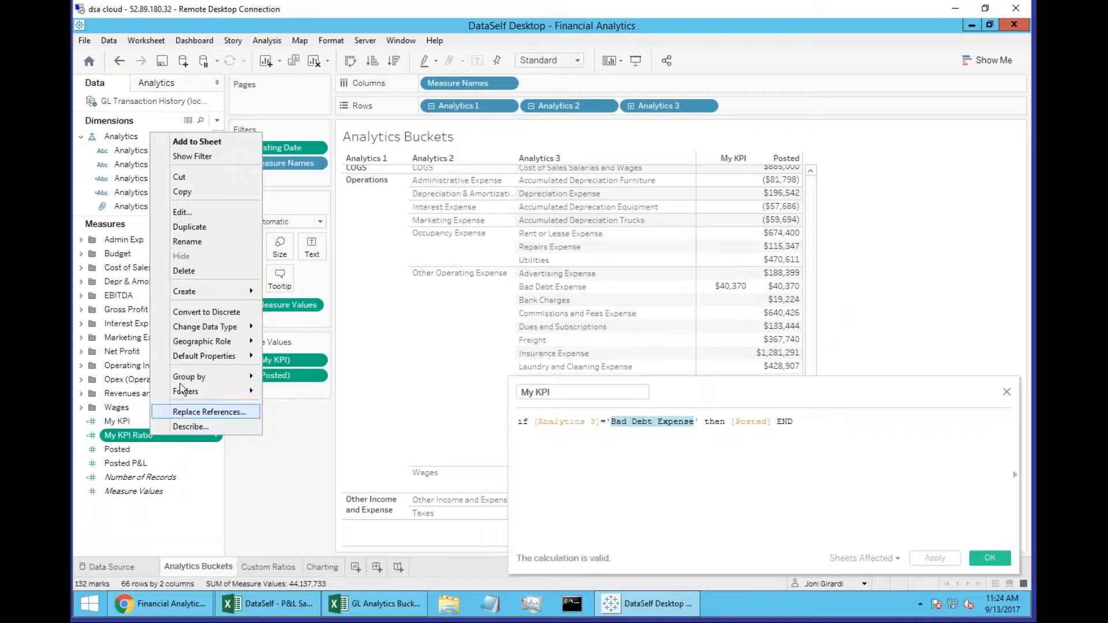
click(182, 212)
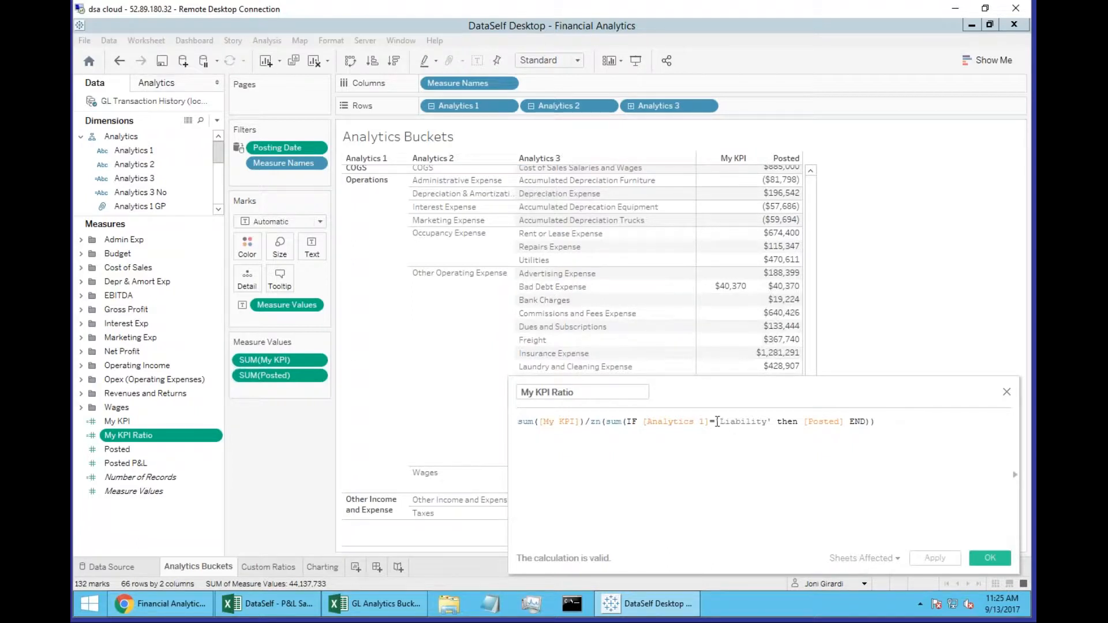
click(811, 291)
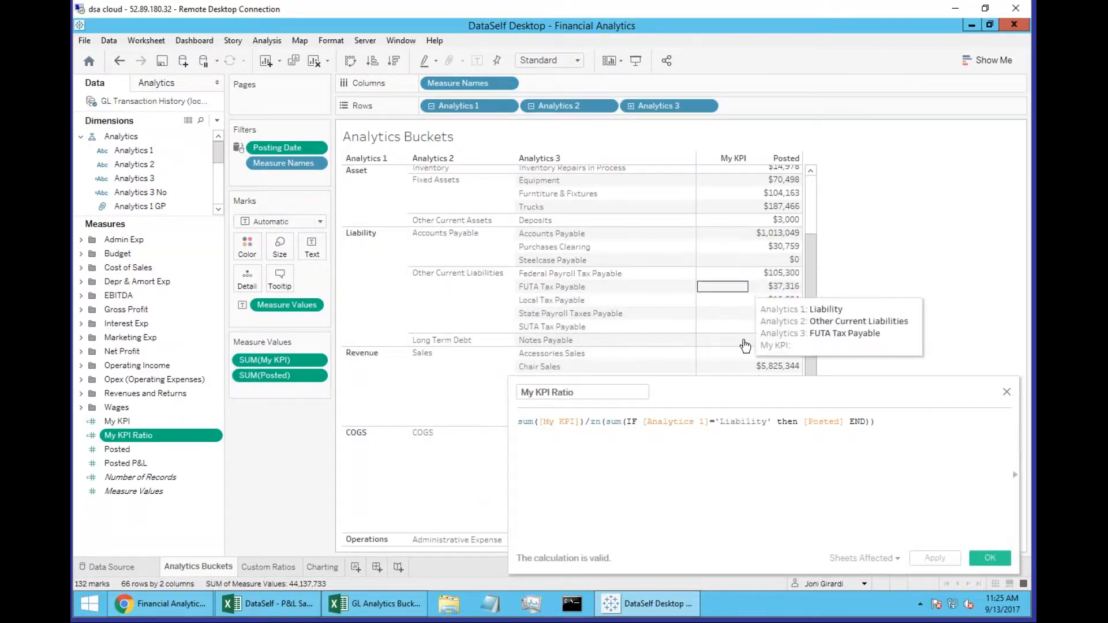
click(1007, 393)
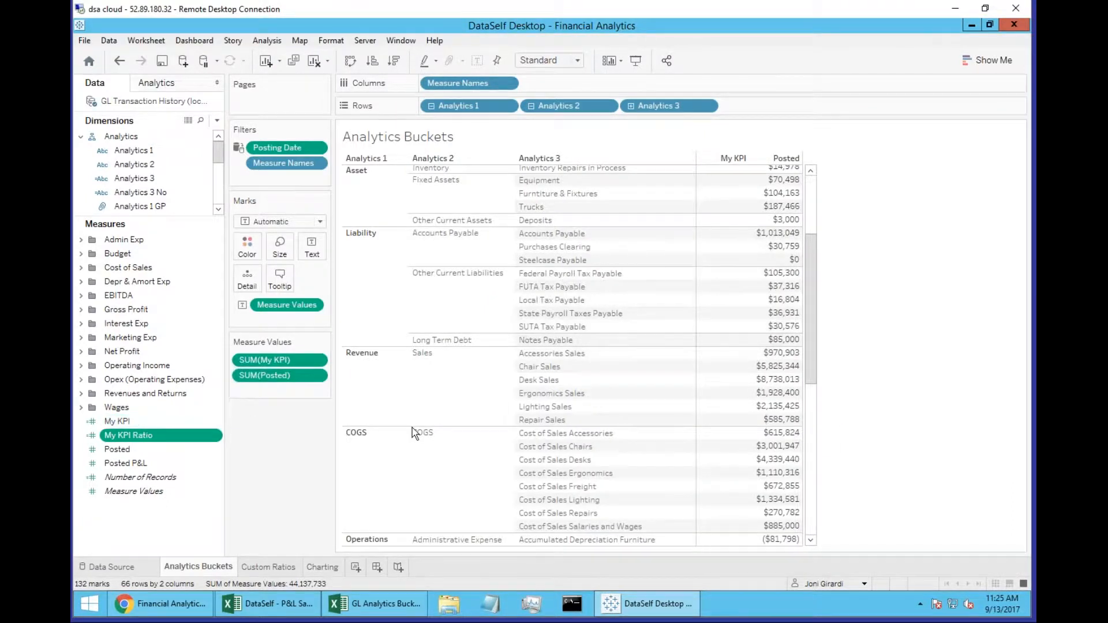
Step: Compare the Bad Debt Expense row's My KPI amount with the posted amounts of the Liability accounts
drag(812, 346, 807, 430)
mouse_move(735, 456)
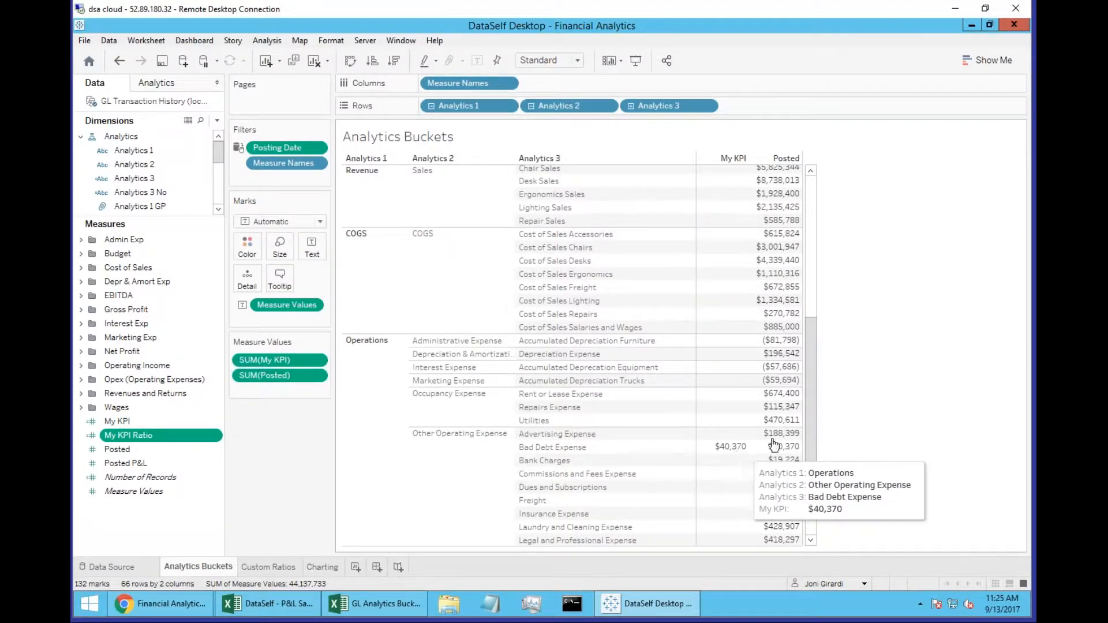
drag(808, 418, 815, 311)
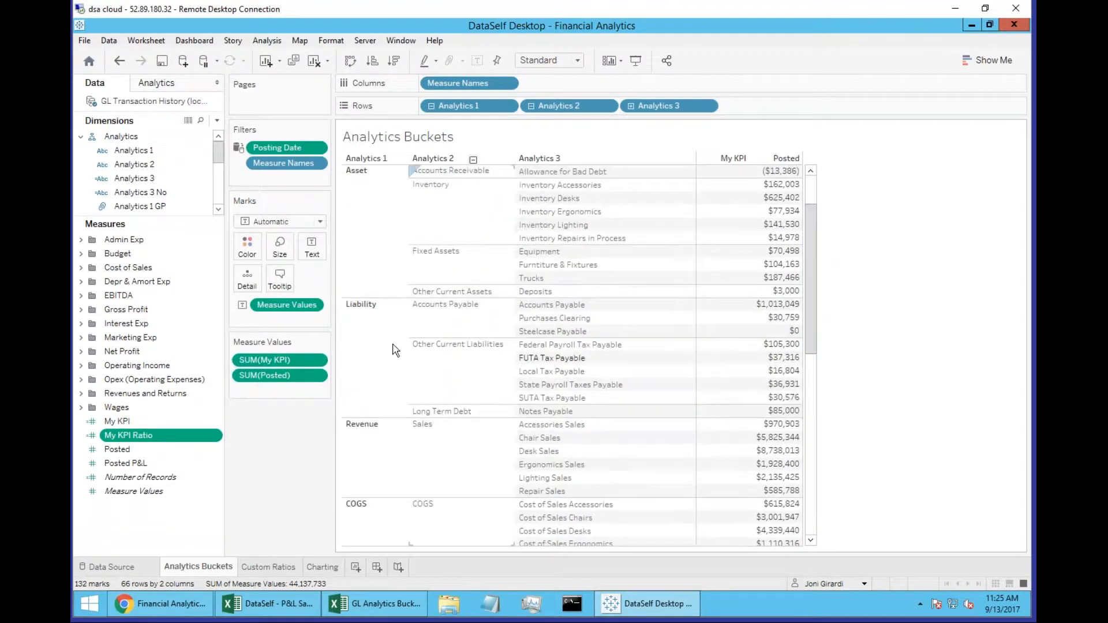
mouse_move(719, 318)
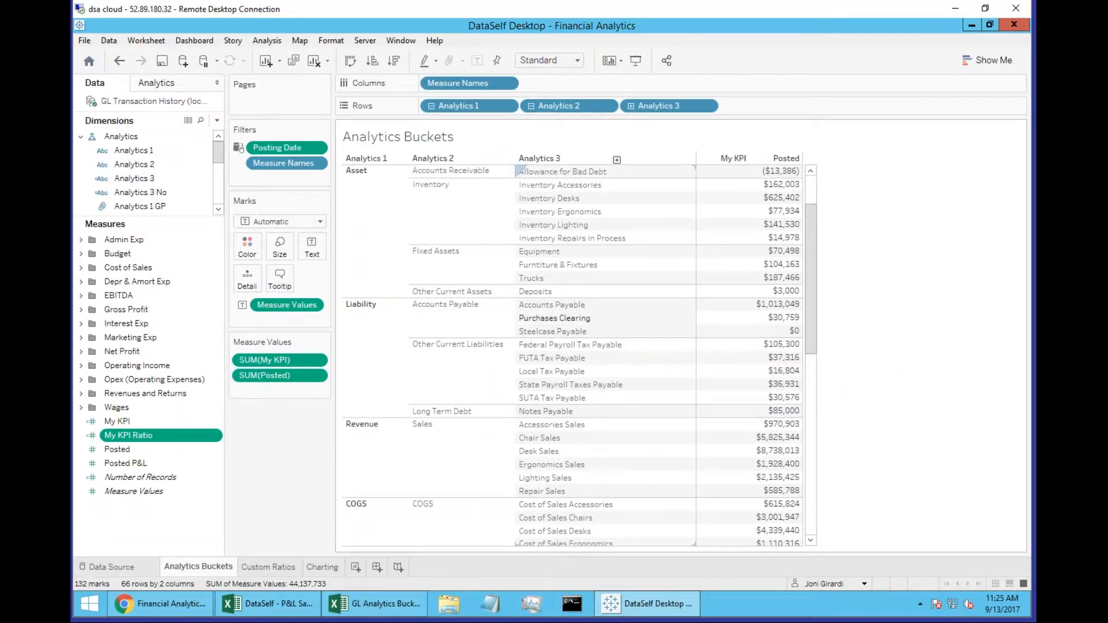
Step: Open the Custom Ratios sheet and examine My KPI and My KPI Ratio by year and quarter
click(277, 568)
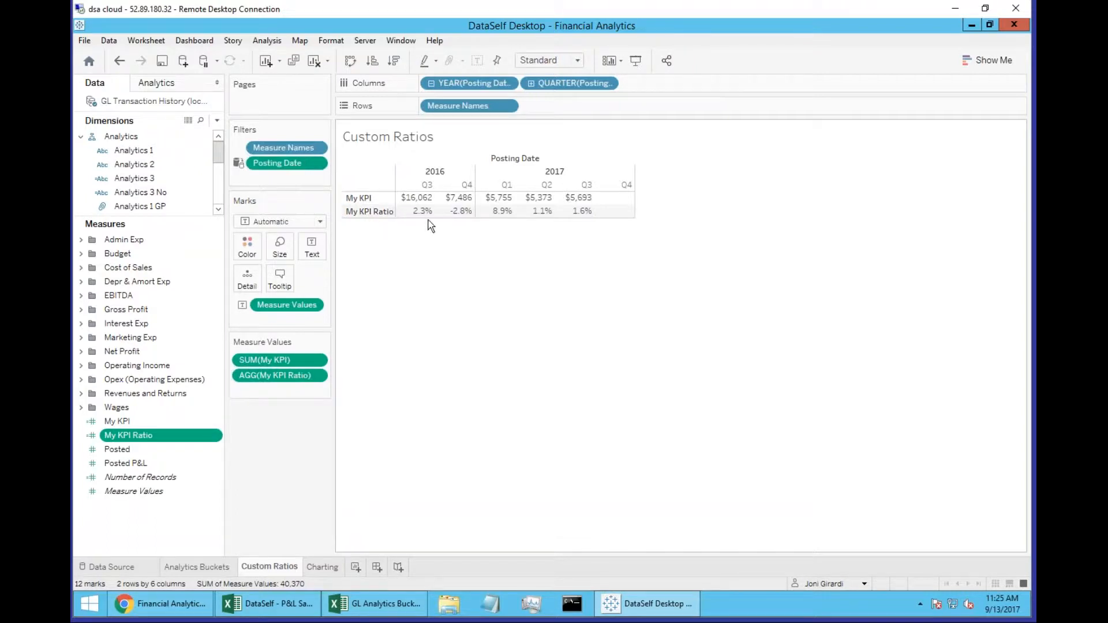
mouse_move(478, 203)
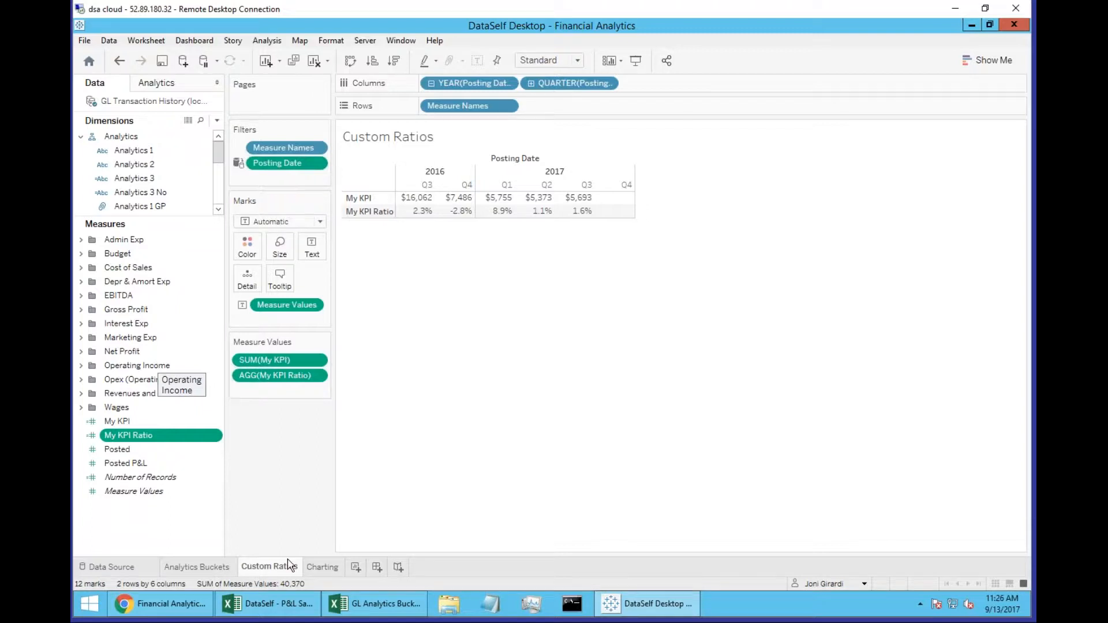
Step: On the Charting sheet, place the Revenues measure from the Revenues and Returns folder on the rows
click(322, 568)
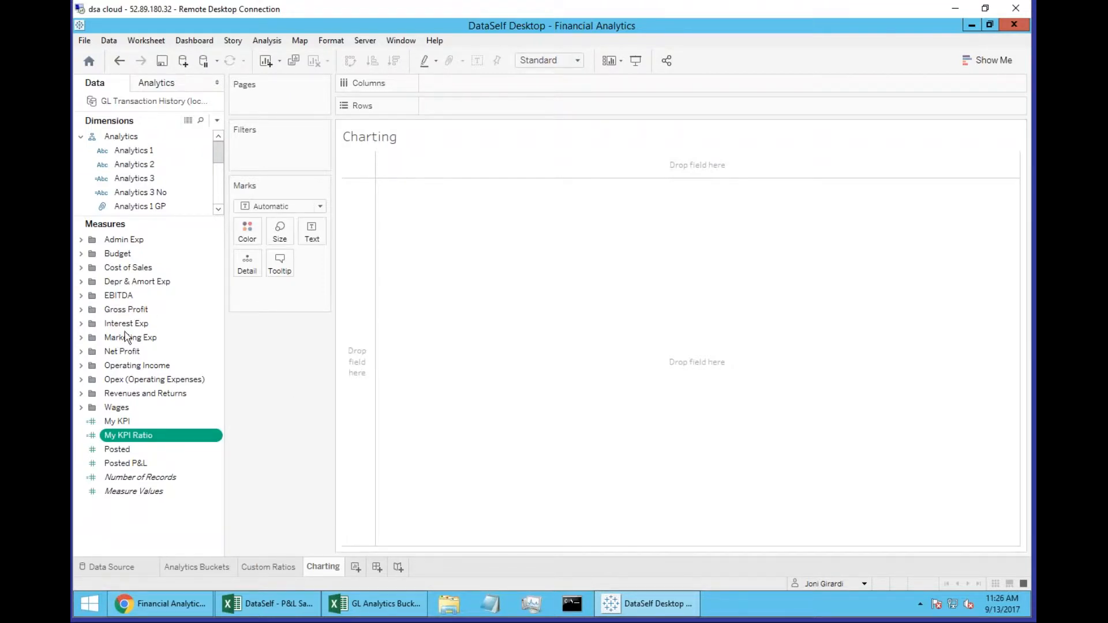
click(81, 395)
click(132, 521)
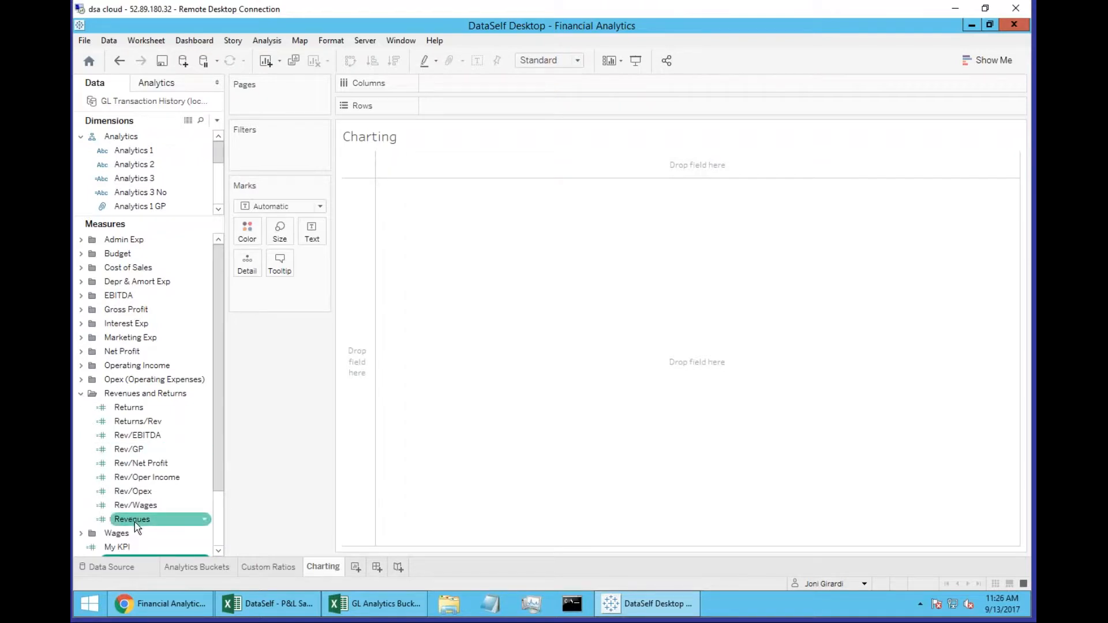
mouse_move(133, 523)
mouse_down()
mouse_move(185, 485)
mouse_move(447, 182)
mouse_move(470, 113)
mouse_up()
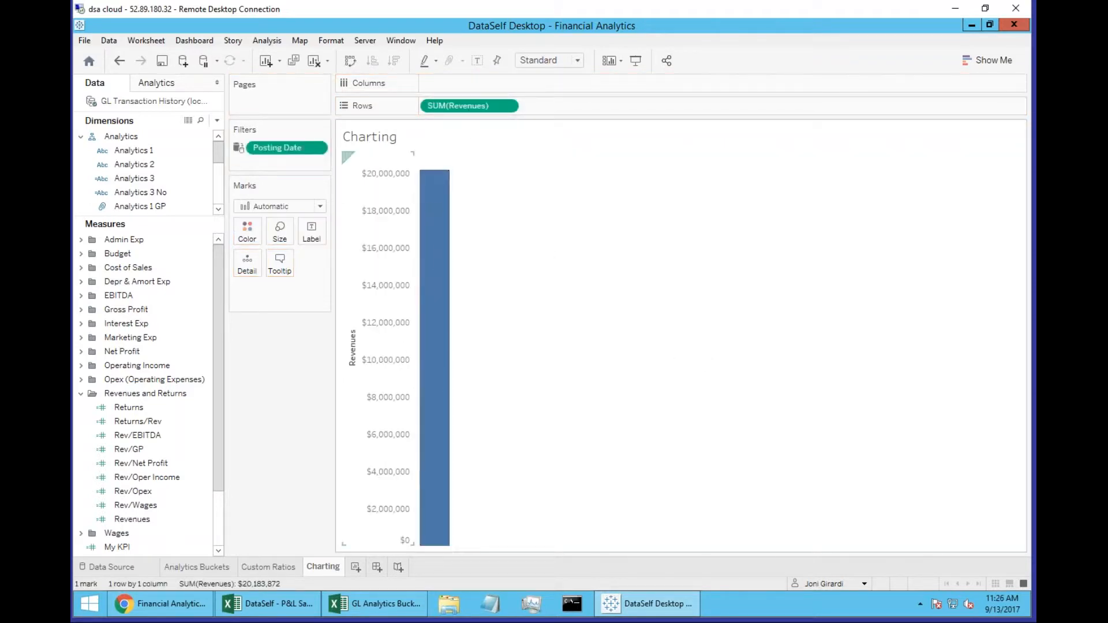
Step: Add Posting Date to the chart's columns and set the mark type to Bar
click(81, 136)
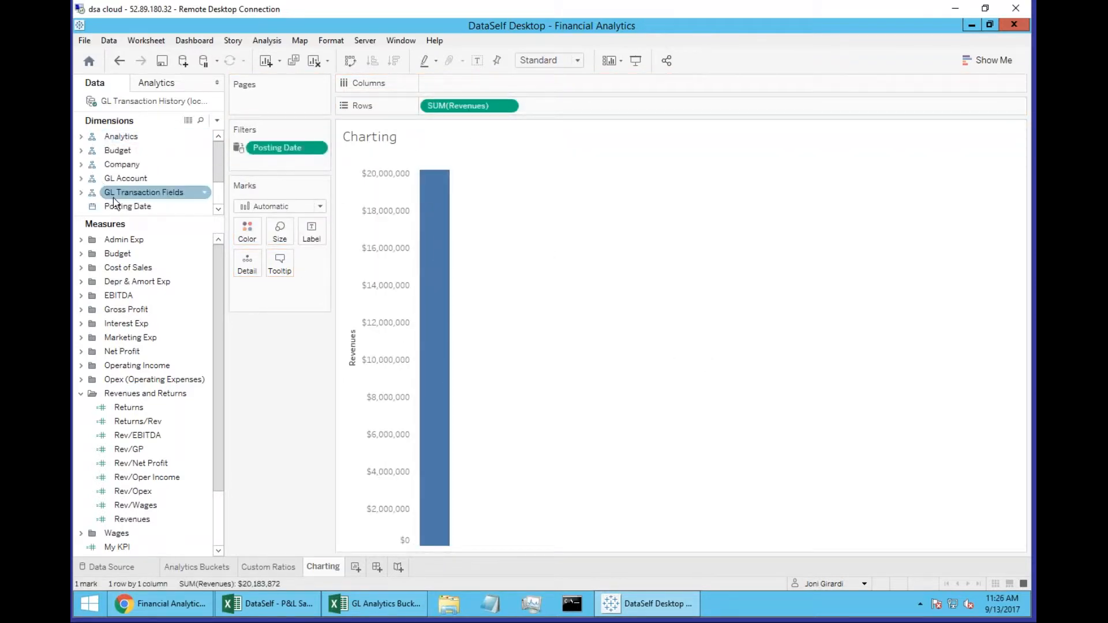
drag(116, 205, 442, 88)
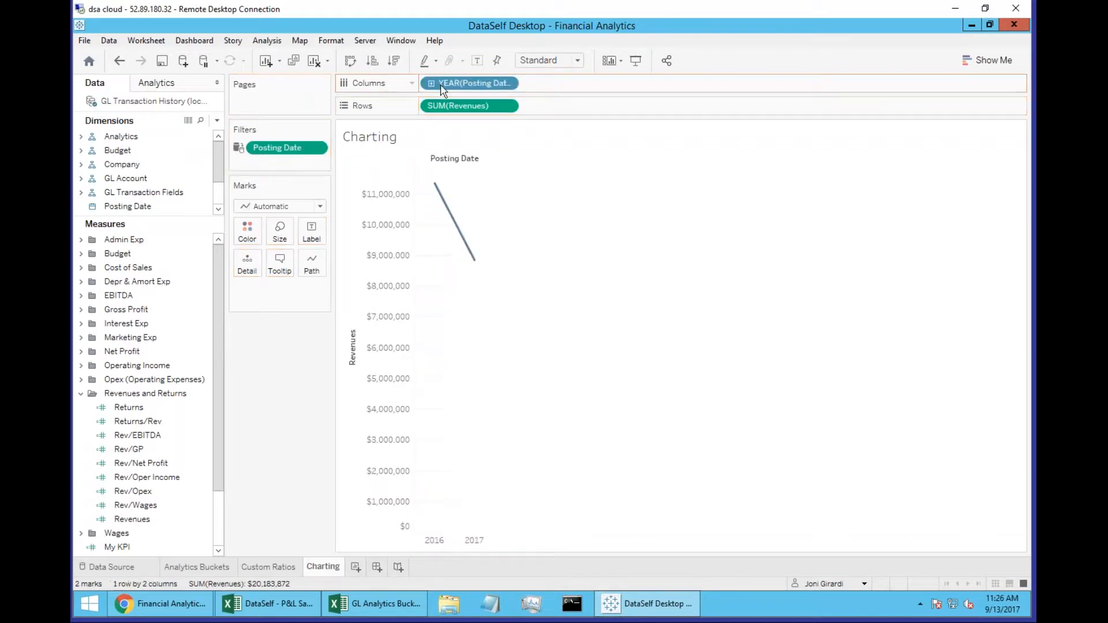
click(319, 207)
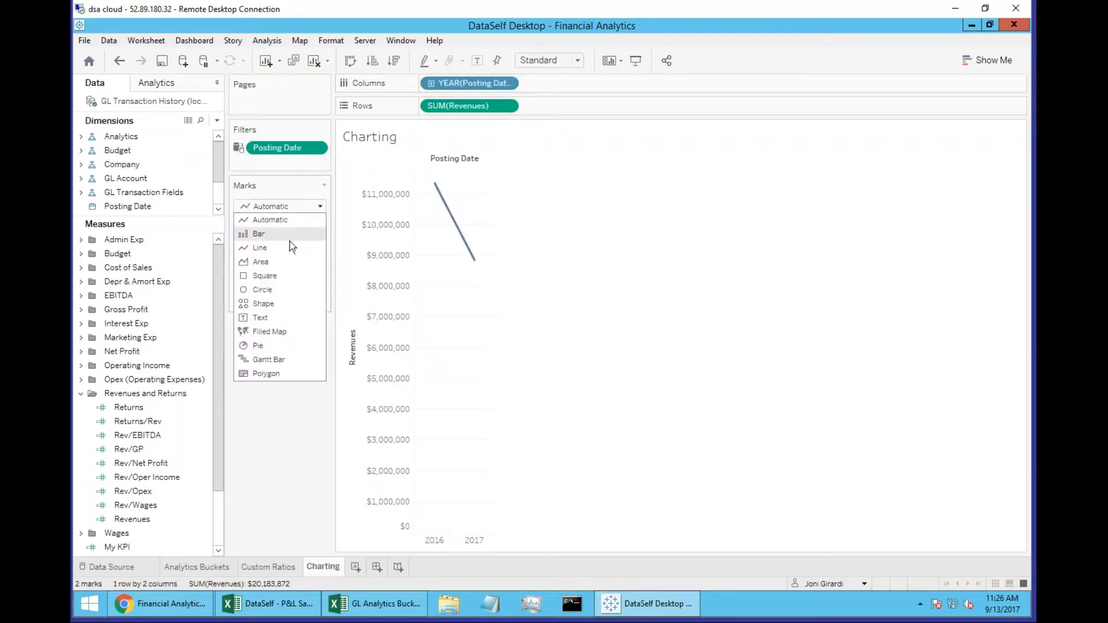
click(280, 232)
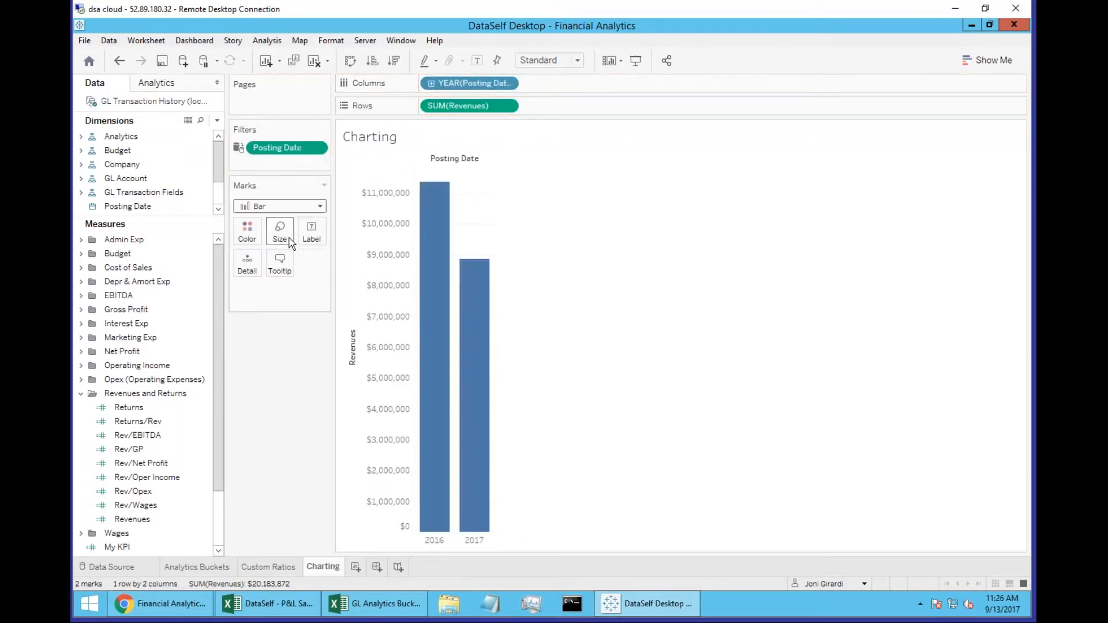
Step: Change the Posting Date column to the continuous Month level (month and year)
click(508, 83)
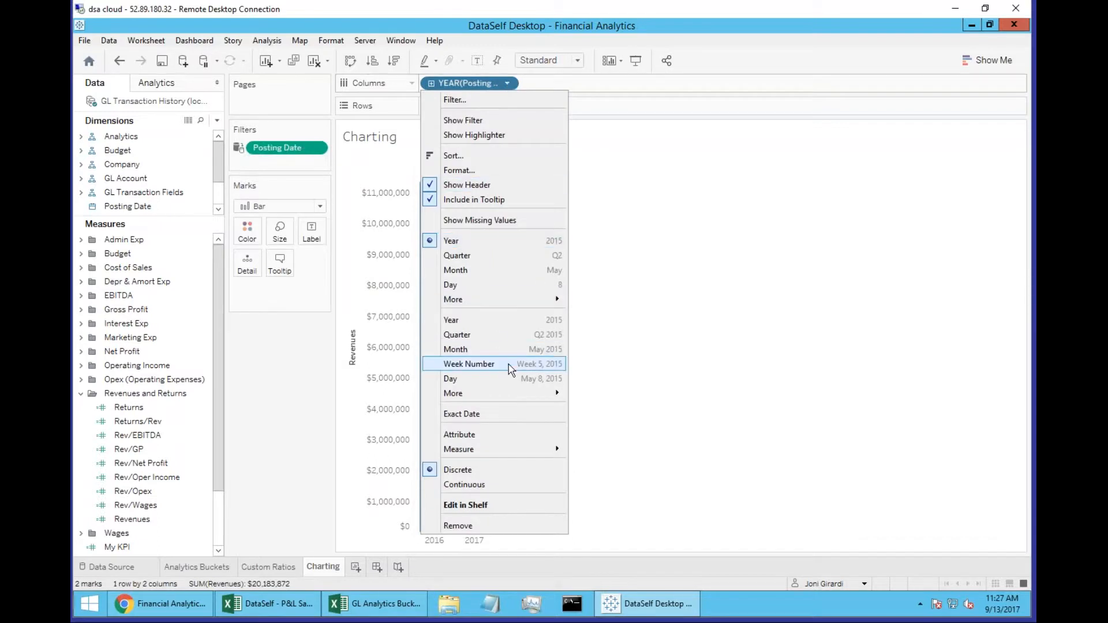
click(520, 350)
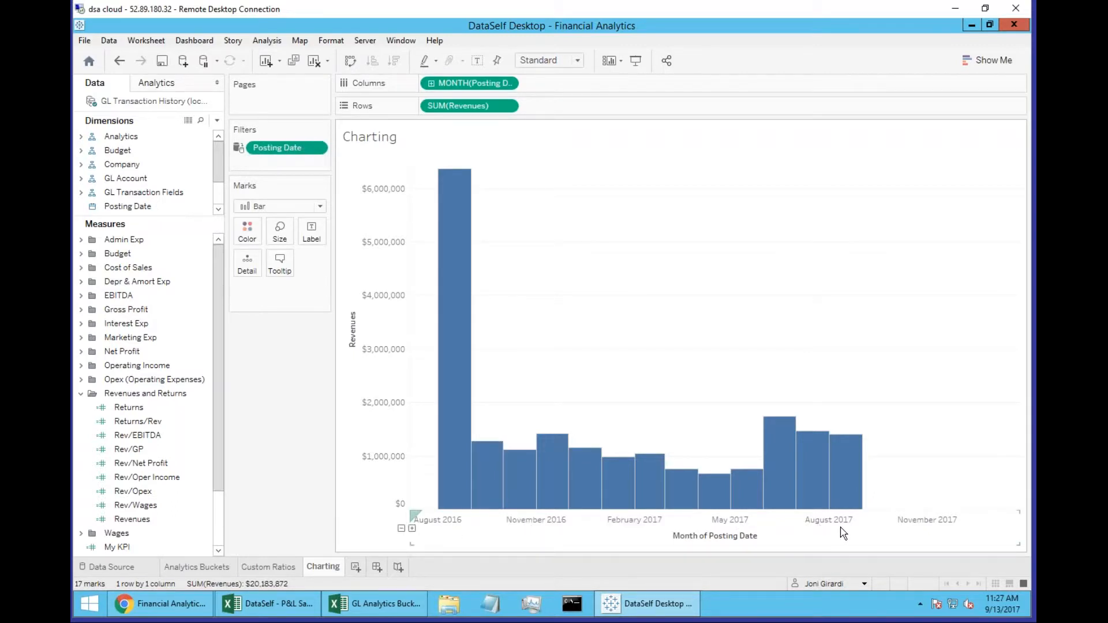
Step: Add the Gross Profit measure from the Gross Profit folder to the rows after Revenues
click(134, 406)
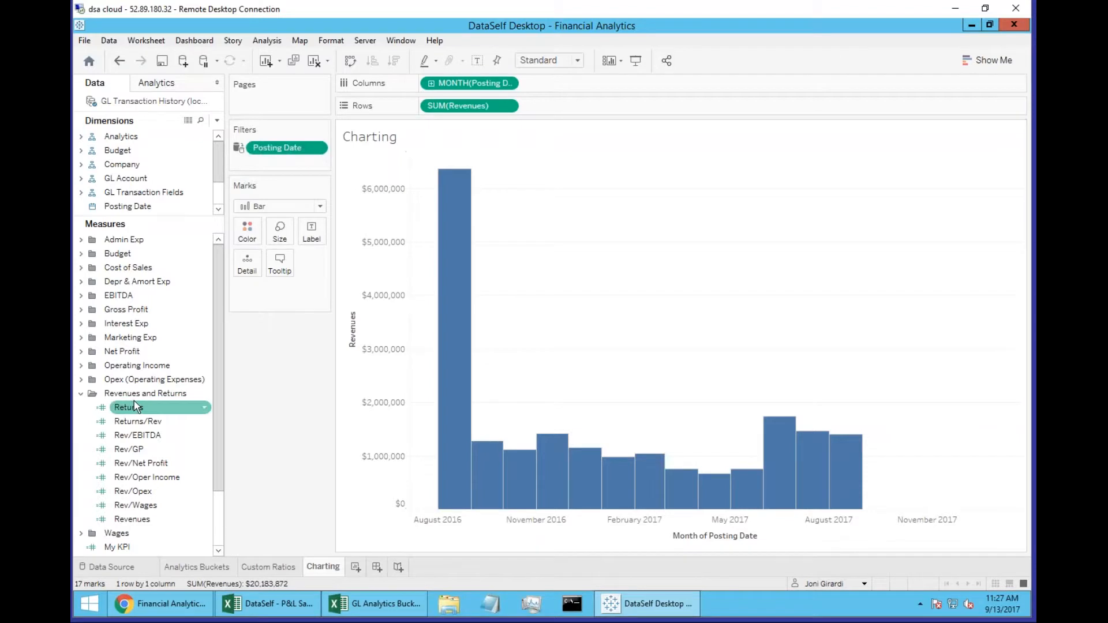
click(81, 394)
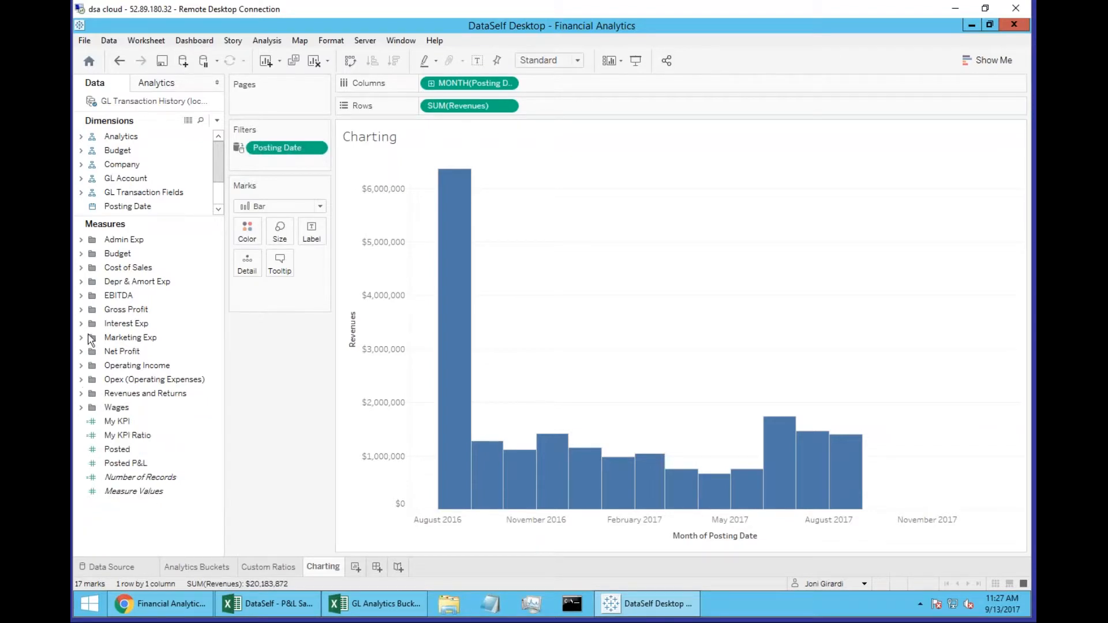
click(81, 309)
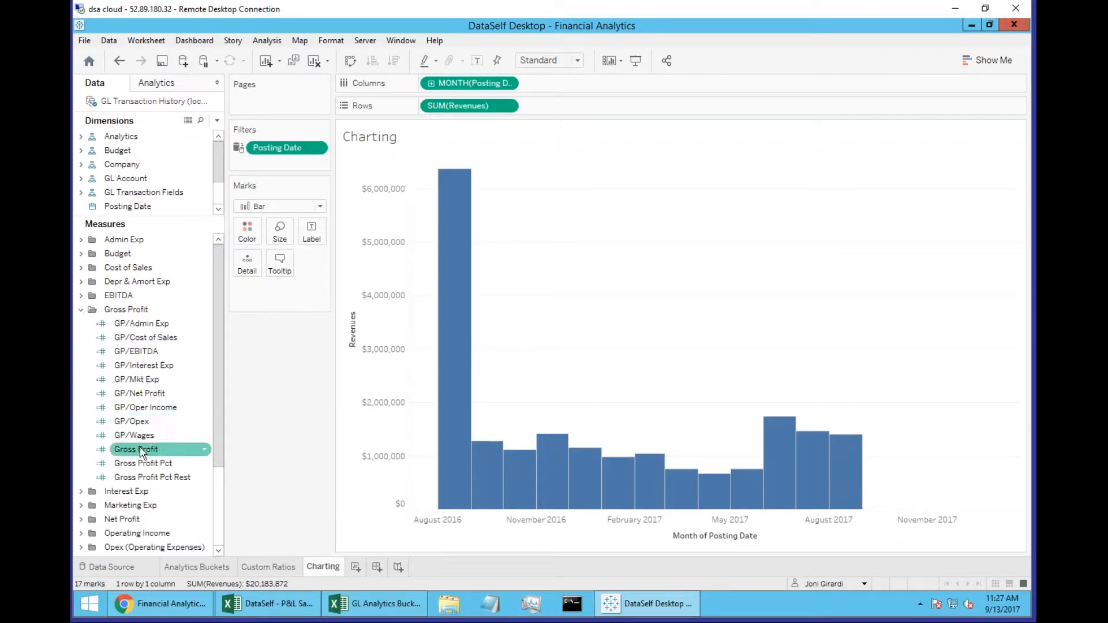
drag(142, 452, 618, 107)
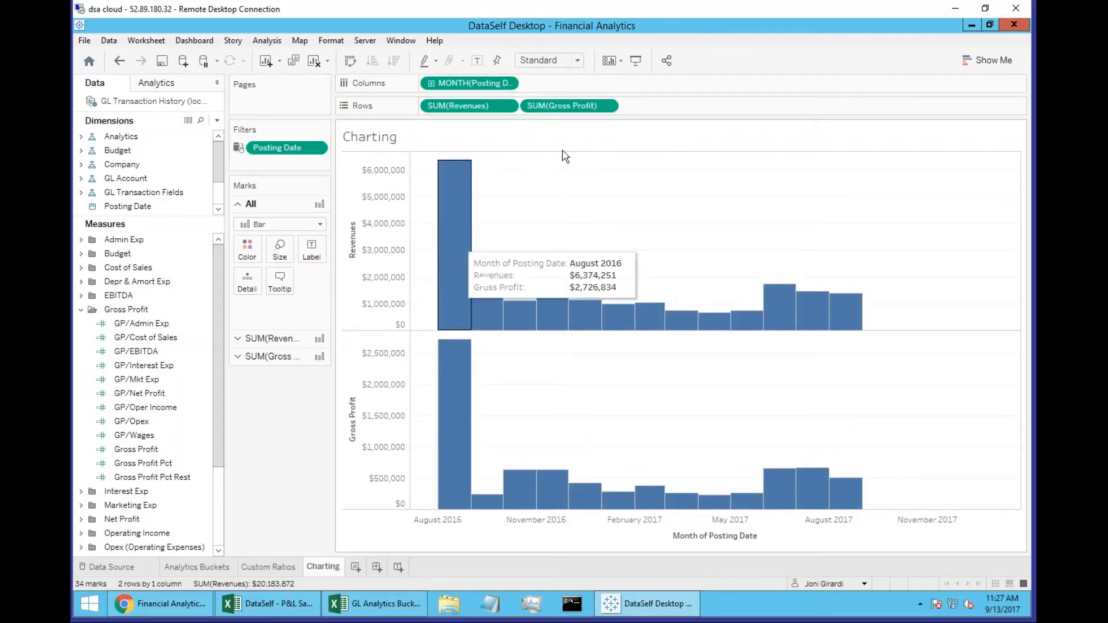
Step: Combine Gross Profit with Revenues as a dual-axis chart and synchronize the two axes
click(607, 106)
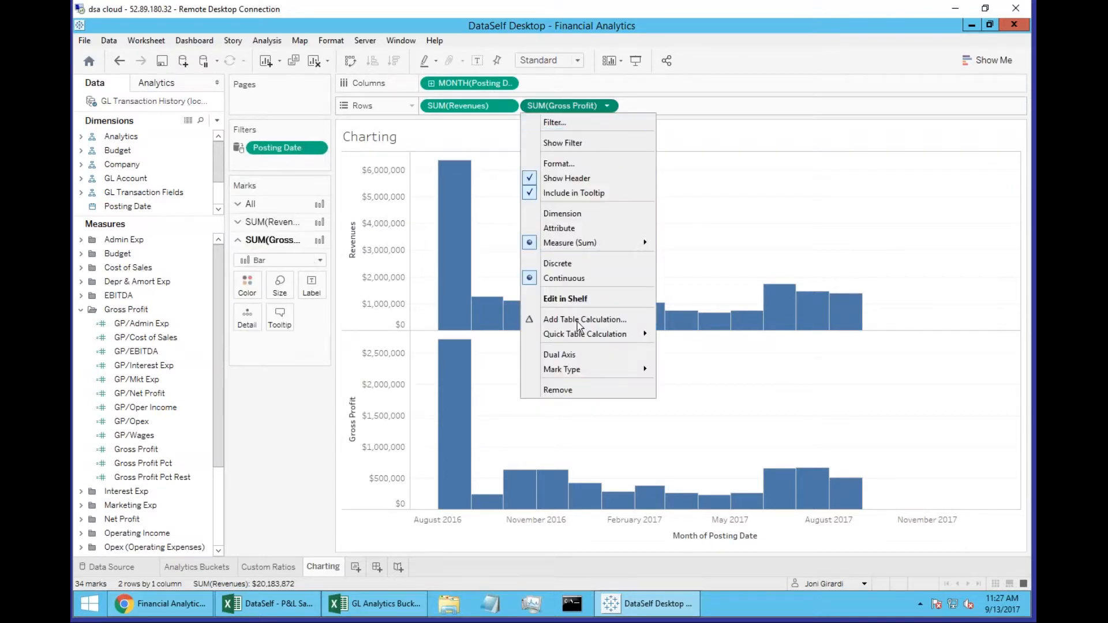
click(578, 353)
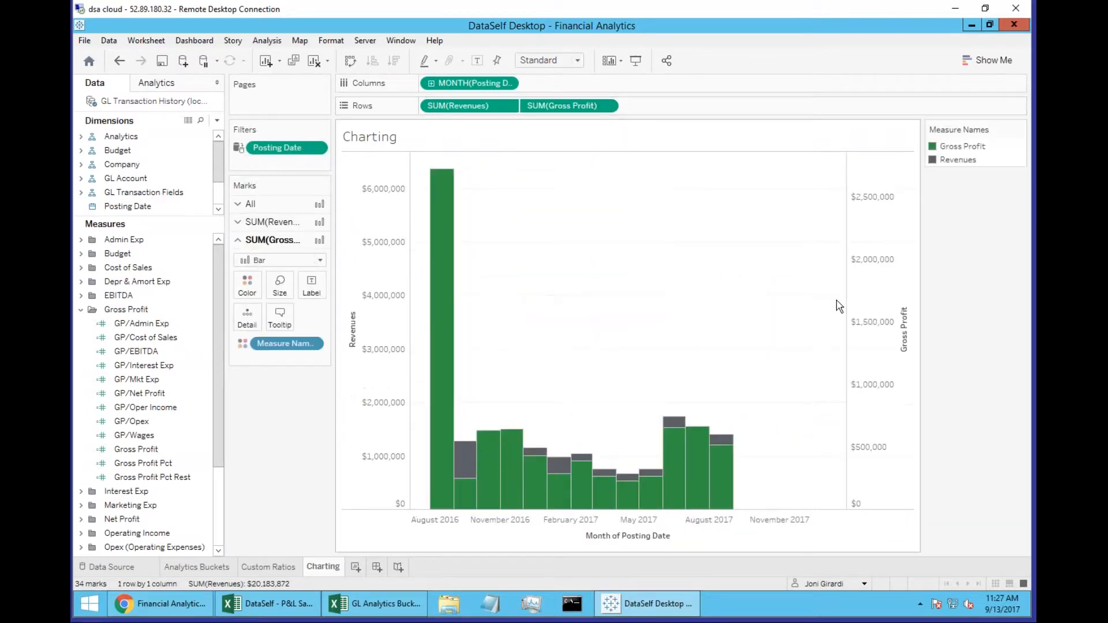
right_click(871, 291)
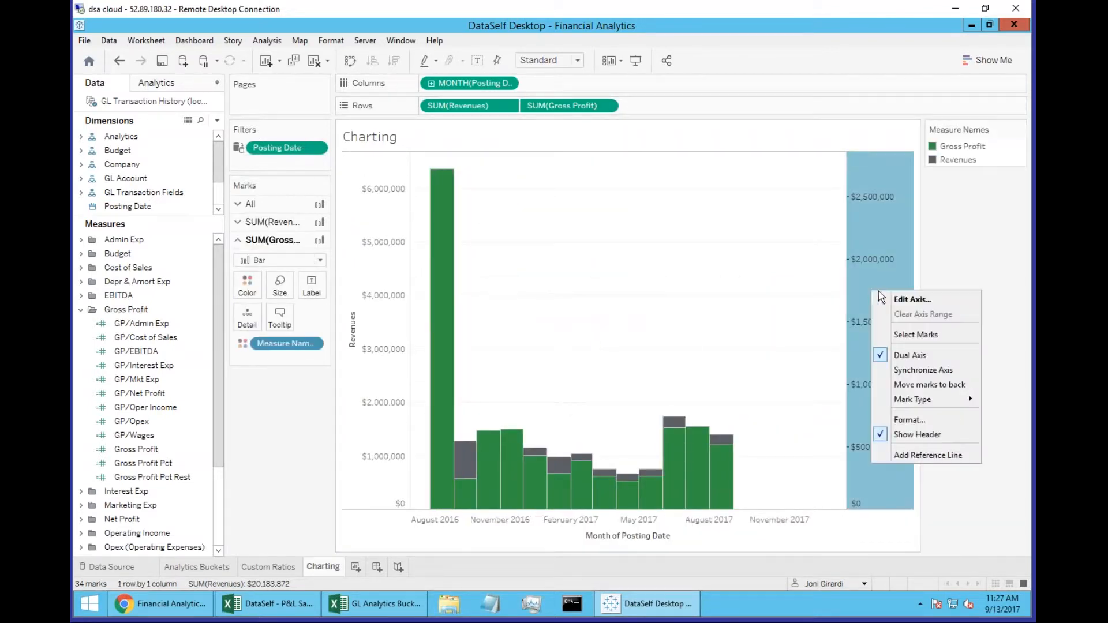
click(921, 373)
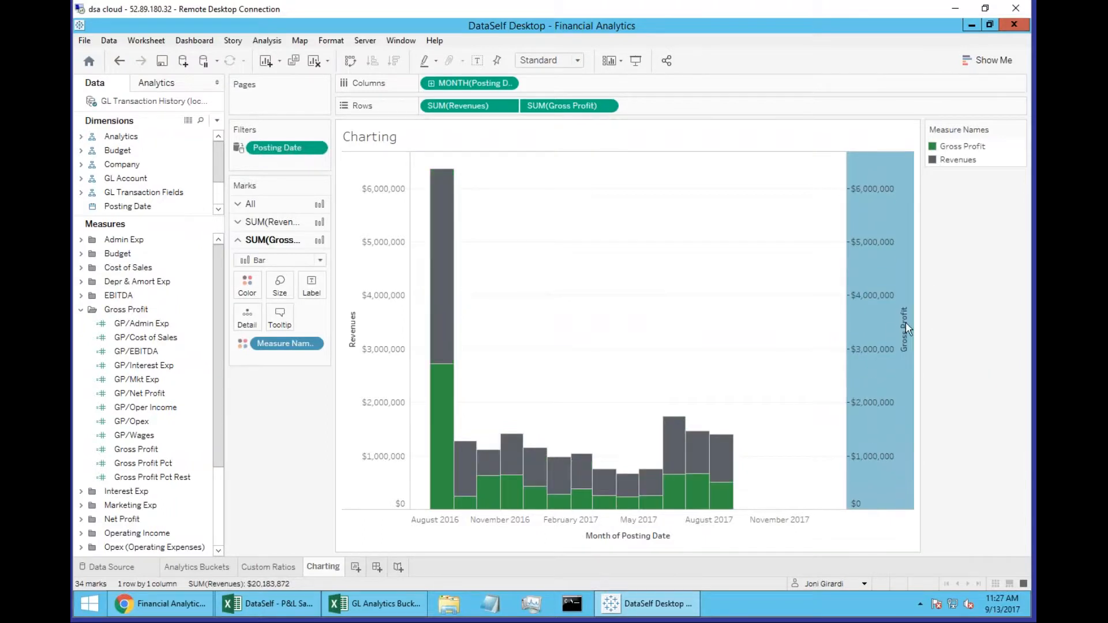
right_click(871, 327)
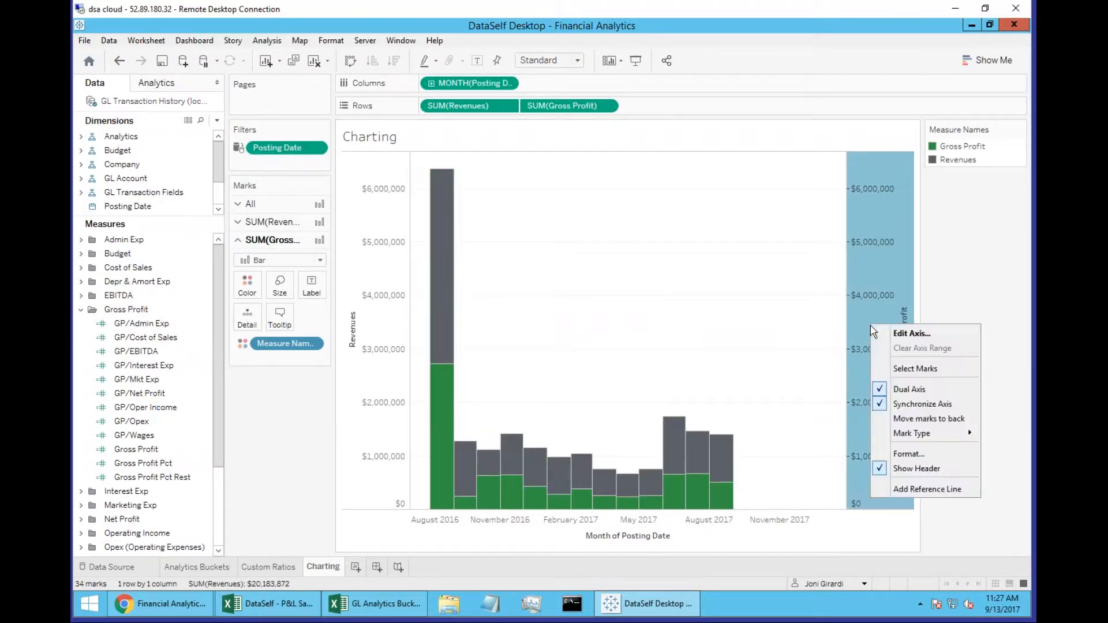
click(948, 295)
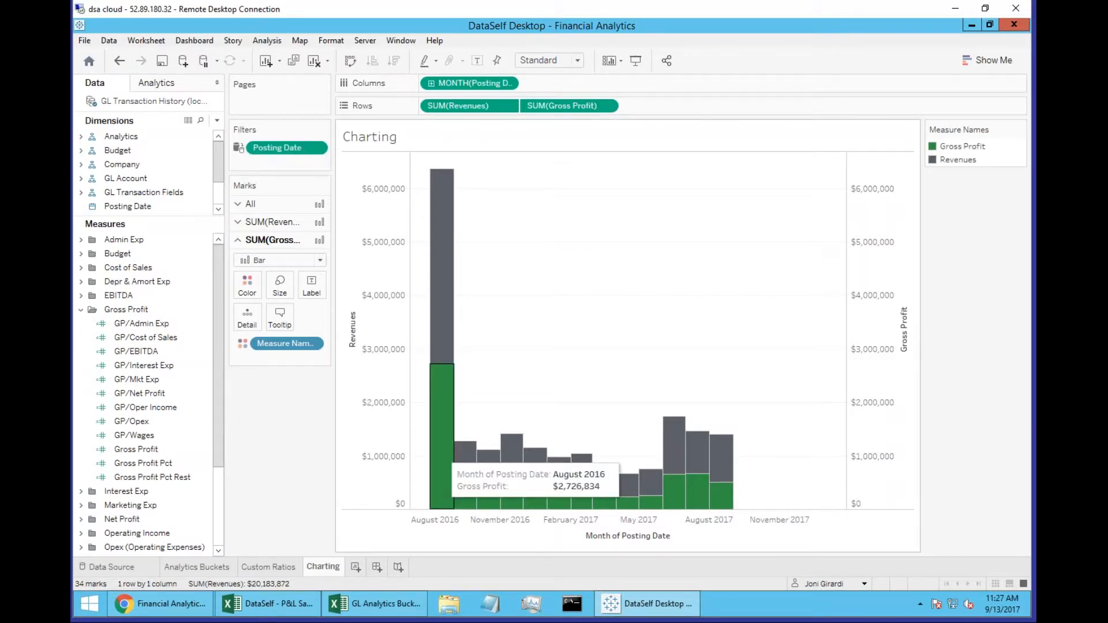
Step: Add the Net Profit measure from the Net Profit folder to the rows after Gross Profit
click(80, 310)
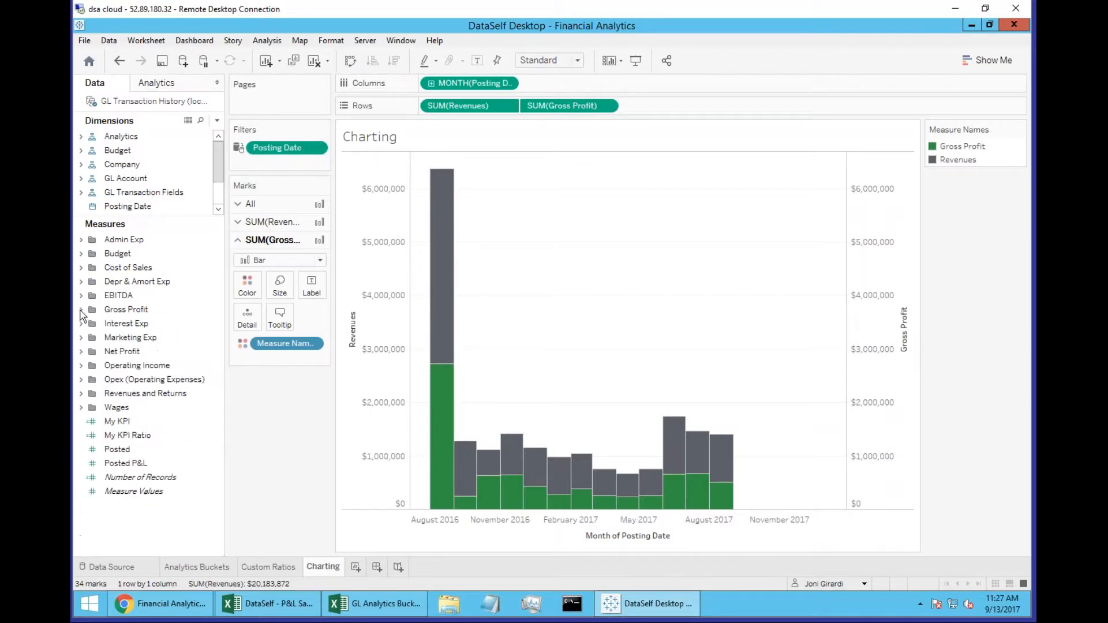
click(80, 352)
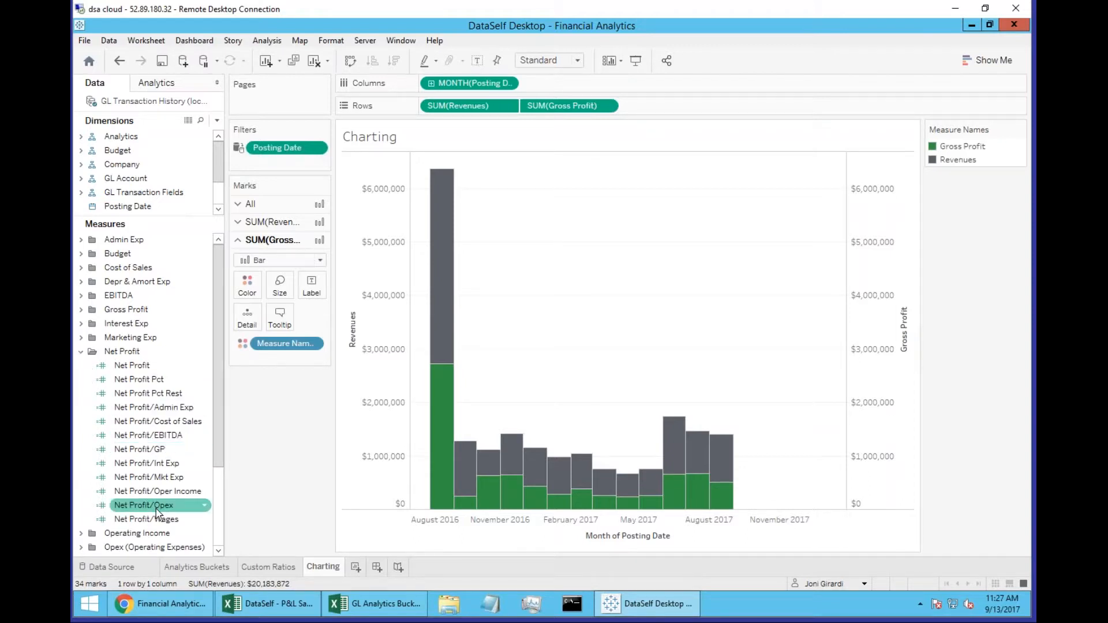
drag(133, 365, 649, 112)
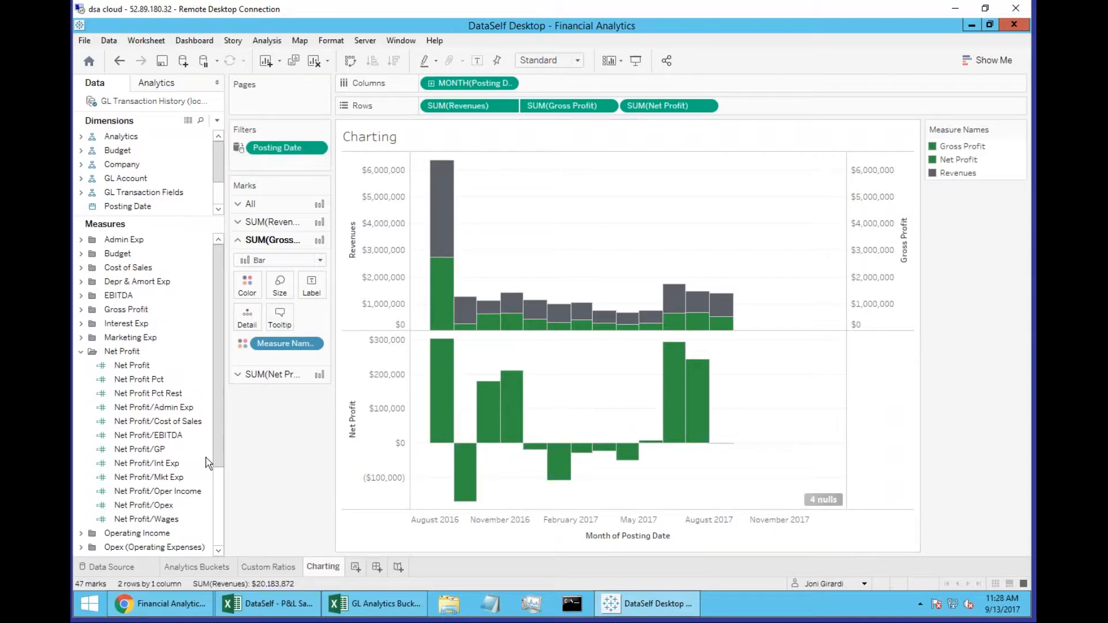
Step: Add the Net Profit/GP ratio from the Net Profit folder to the rows after Net Profit
click(171, 491)
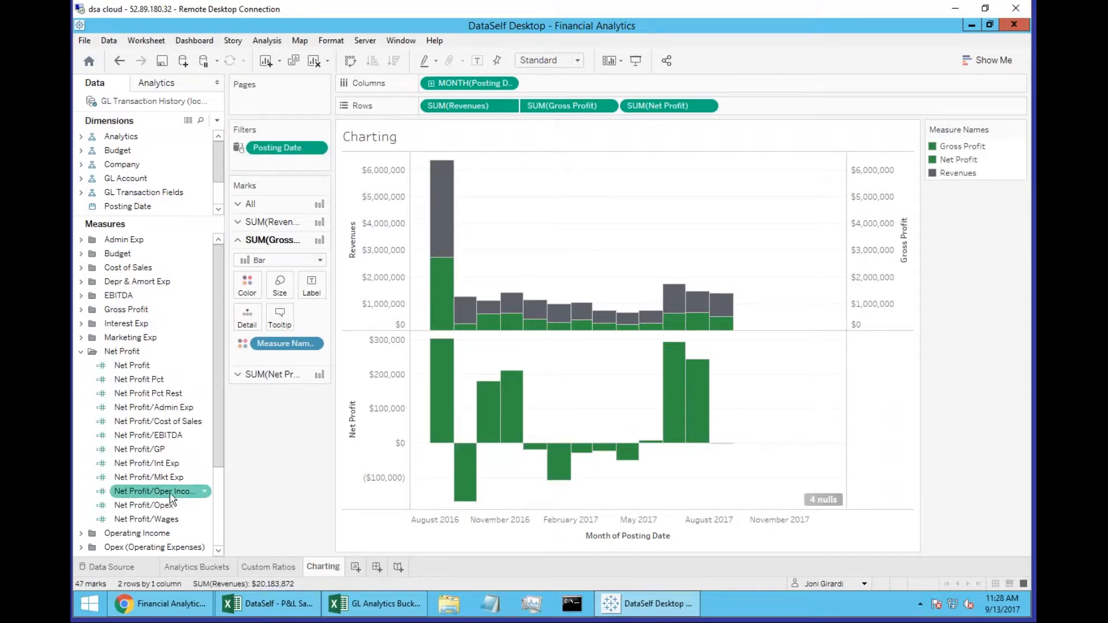
key(Up)
key(Up)
key(Up)
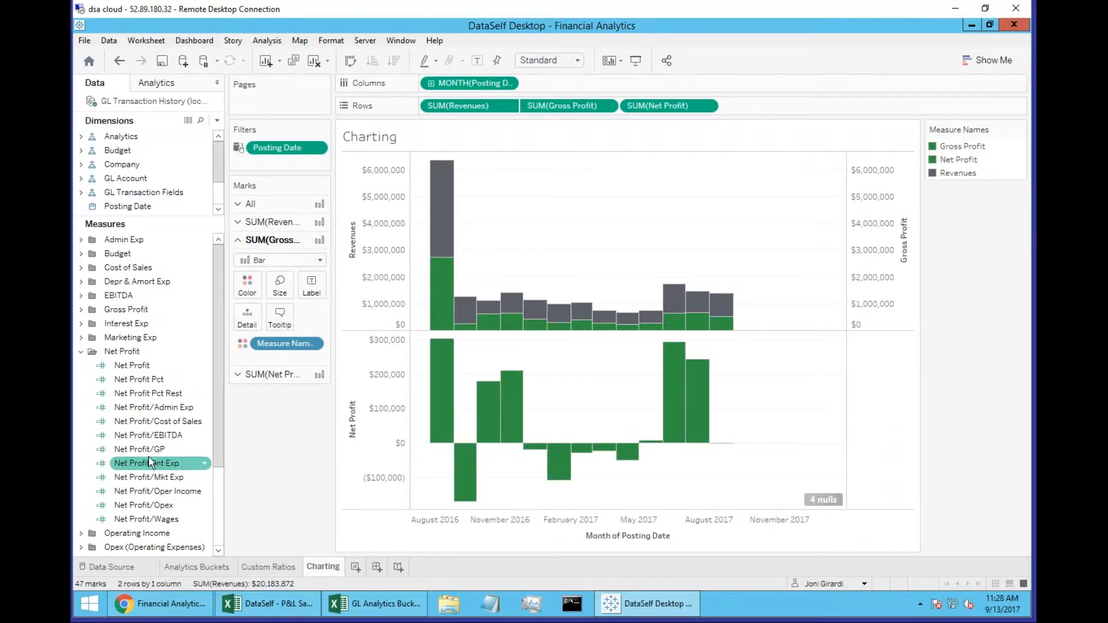
drag(134, 458, 794, 104)
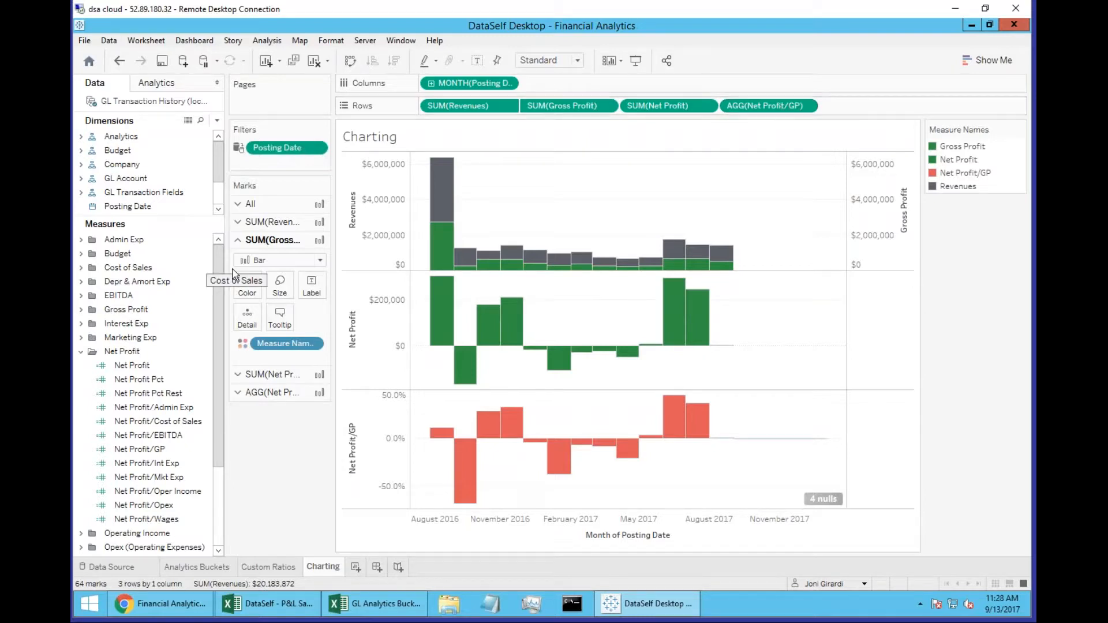
click(320, 260)
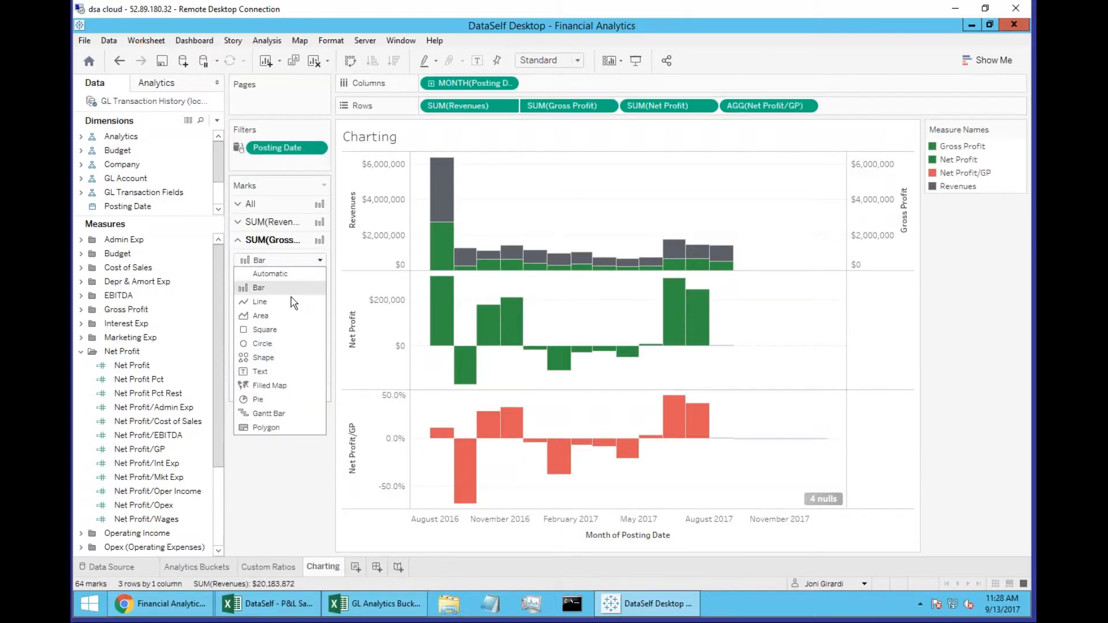
click(269, 302)
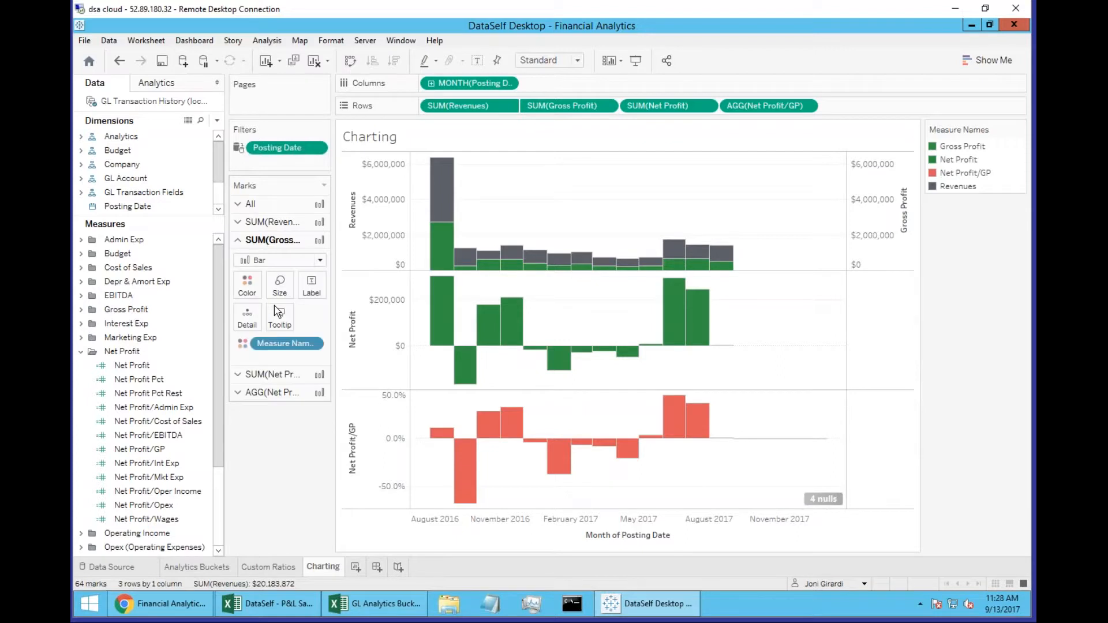
click(126, 63)
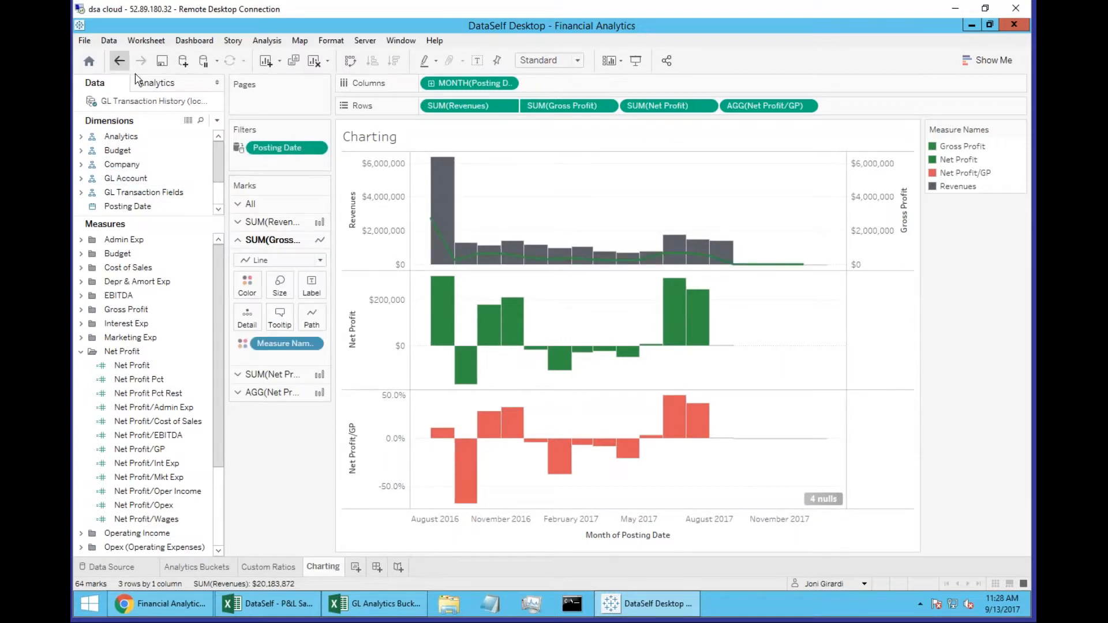
Step: Change the mark type of the Net Profit/GP chart to Line
click(275, 395)
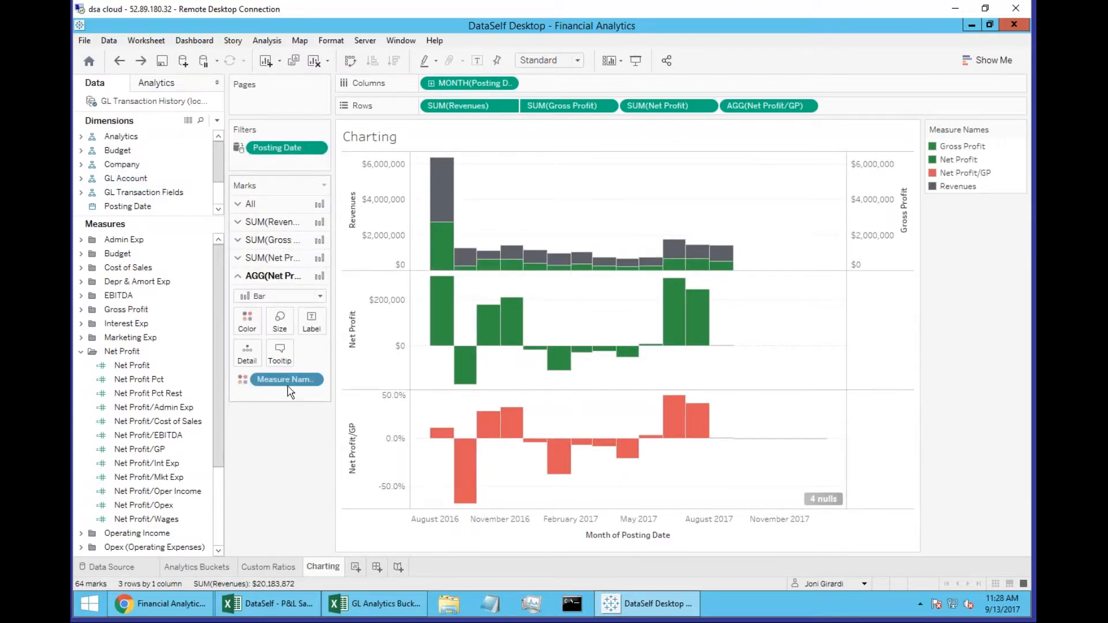
click(322, 300)
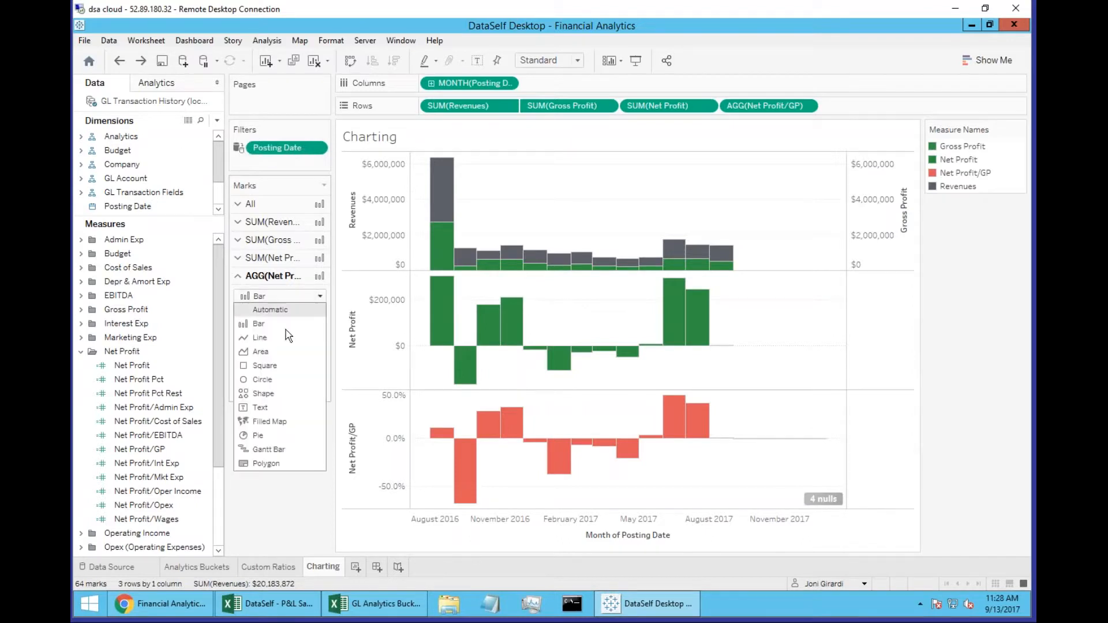
click(281, 341)
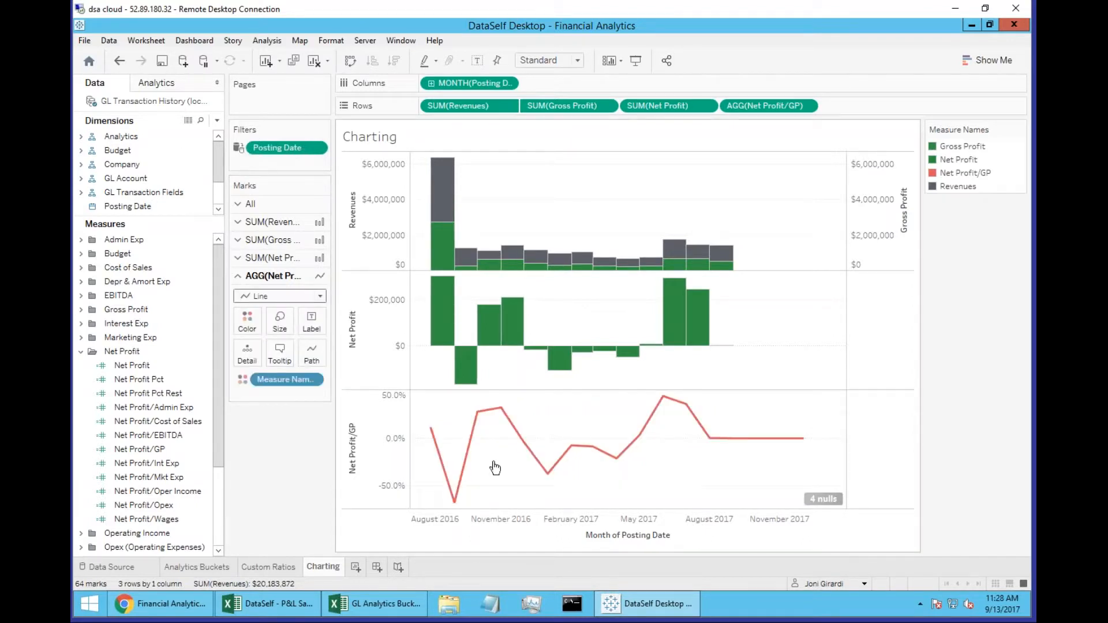
Step: Label the Net Profit/GP line with its Net Profit/GP values and color it by the same measure
click(158, 449)
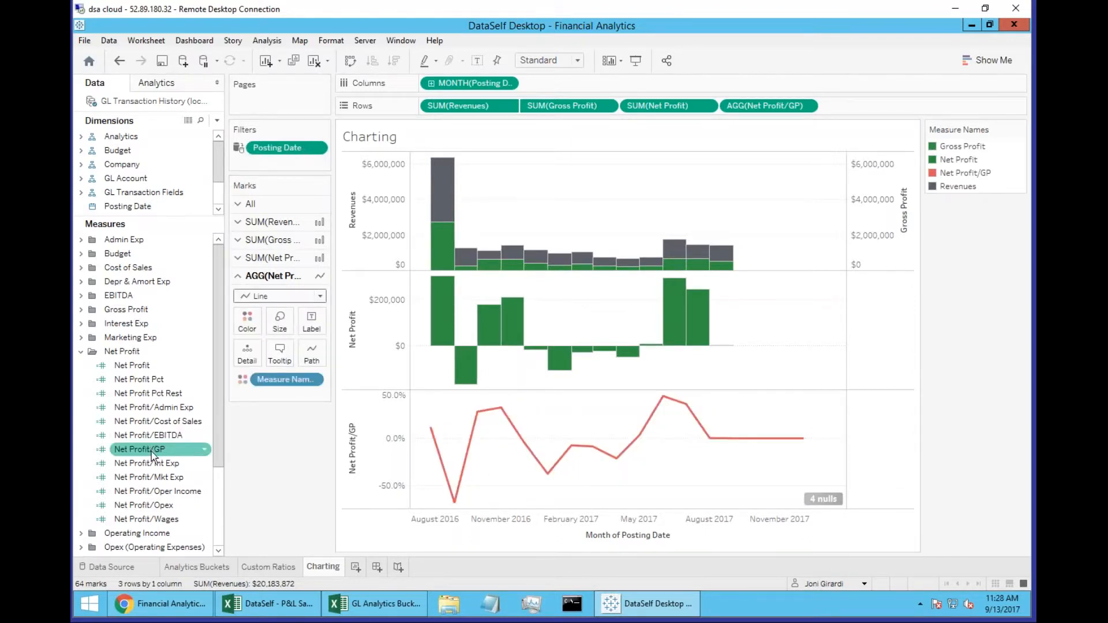
drag(149, 457, 315, 322)
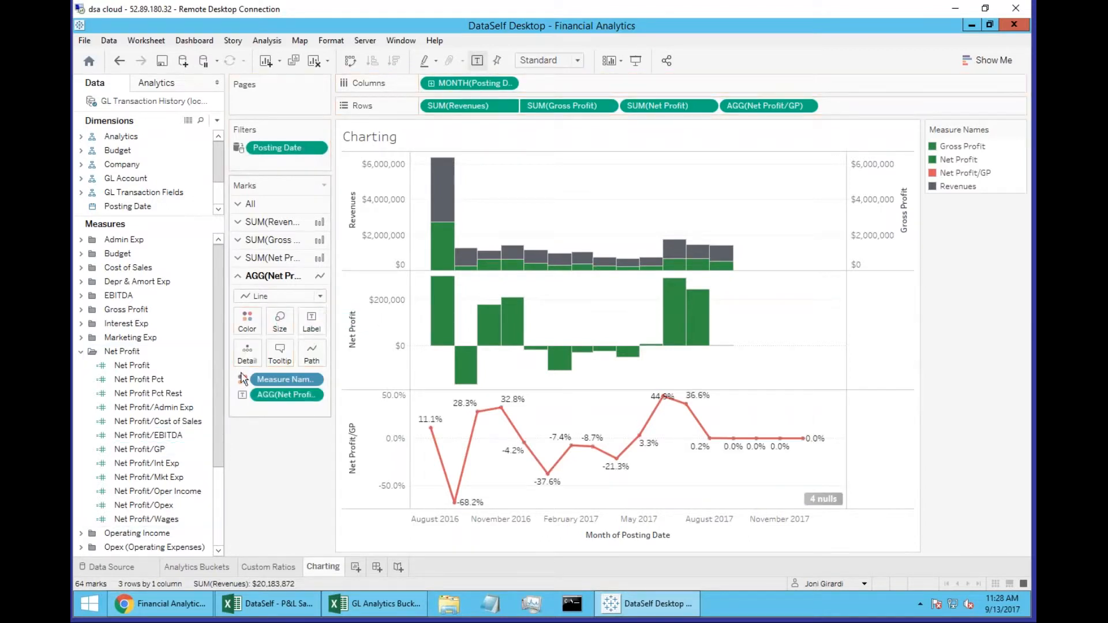
drag(149, 449, 247, 321)
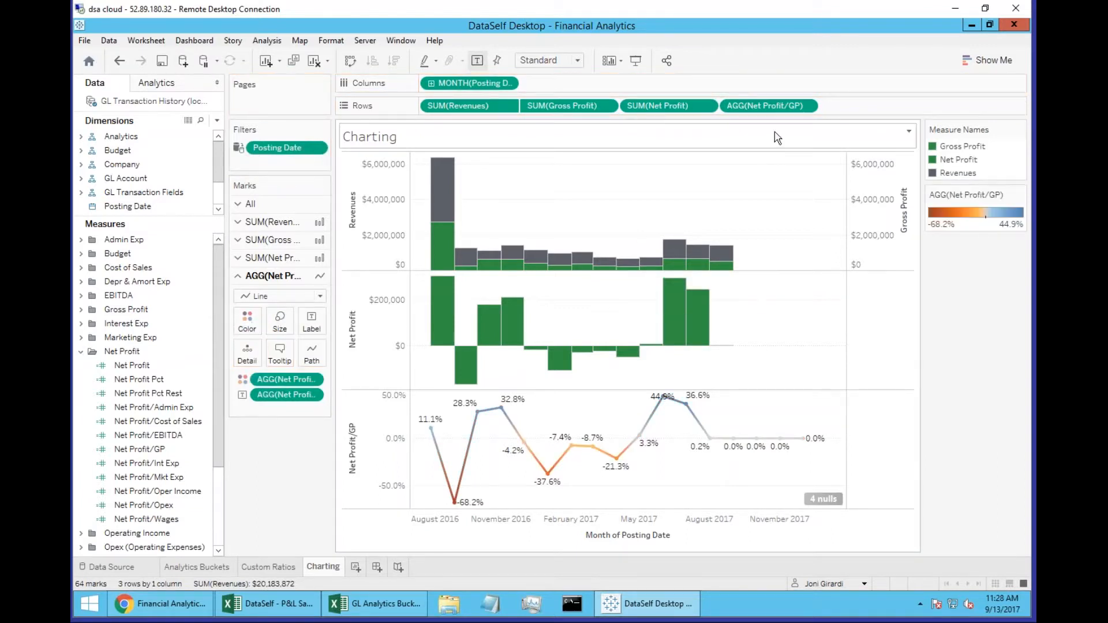
Step: Overlay the Net Profit/GP line on the Net Profit bars as a dual-axis chart
click(807, 107)
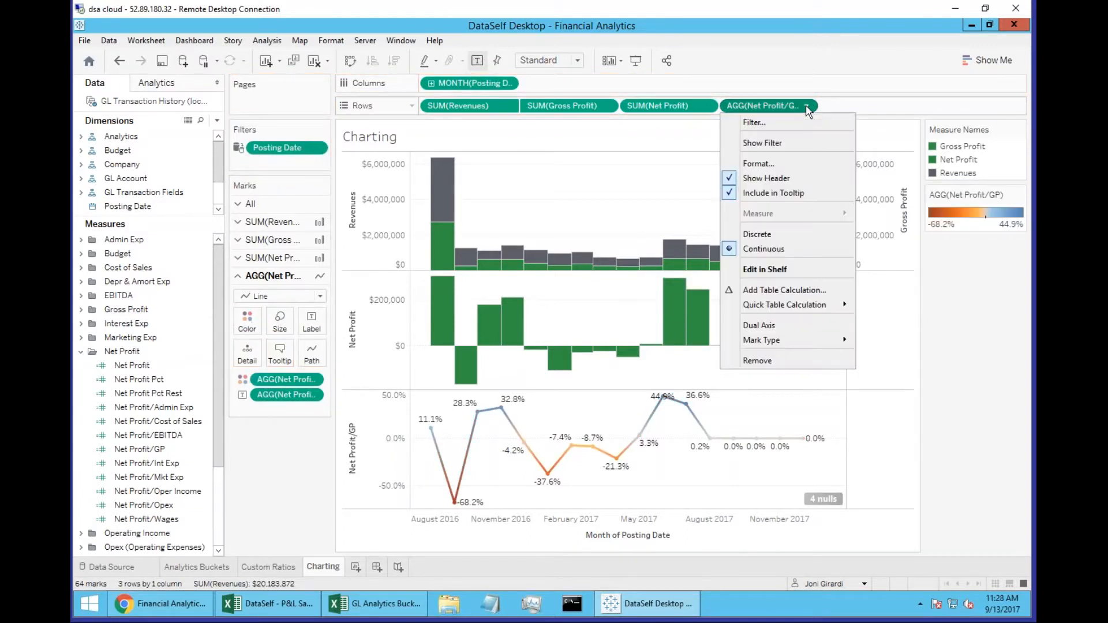
click(790, 325)
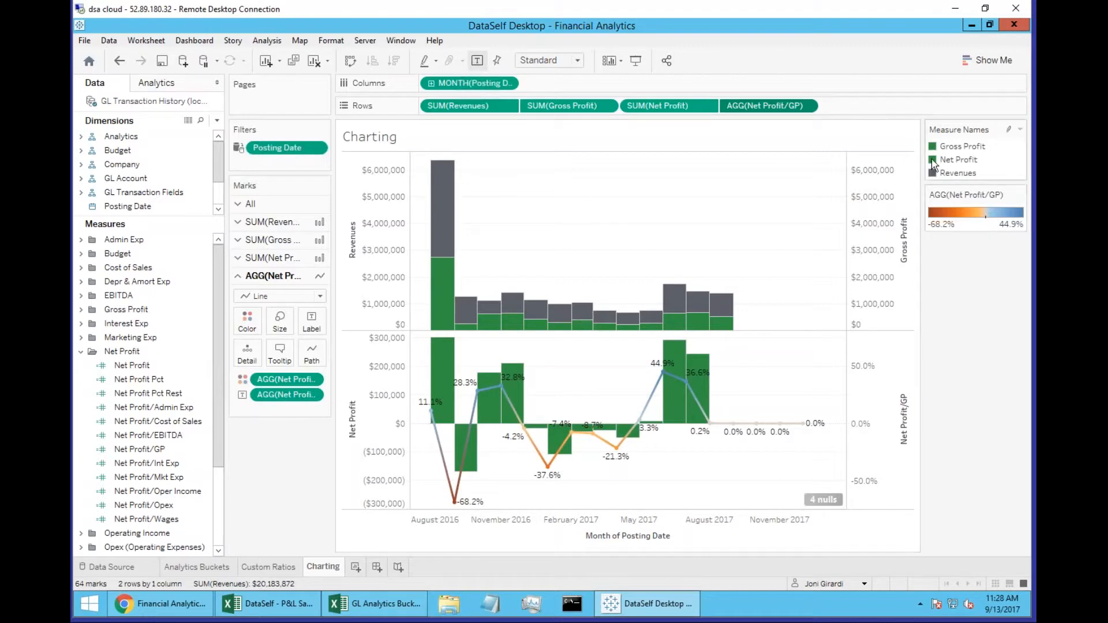
Step: Set the color of the Net Profit measure to purple from the Automatic palette and apply it
double_click(958, 160)
click(560, 327)
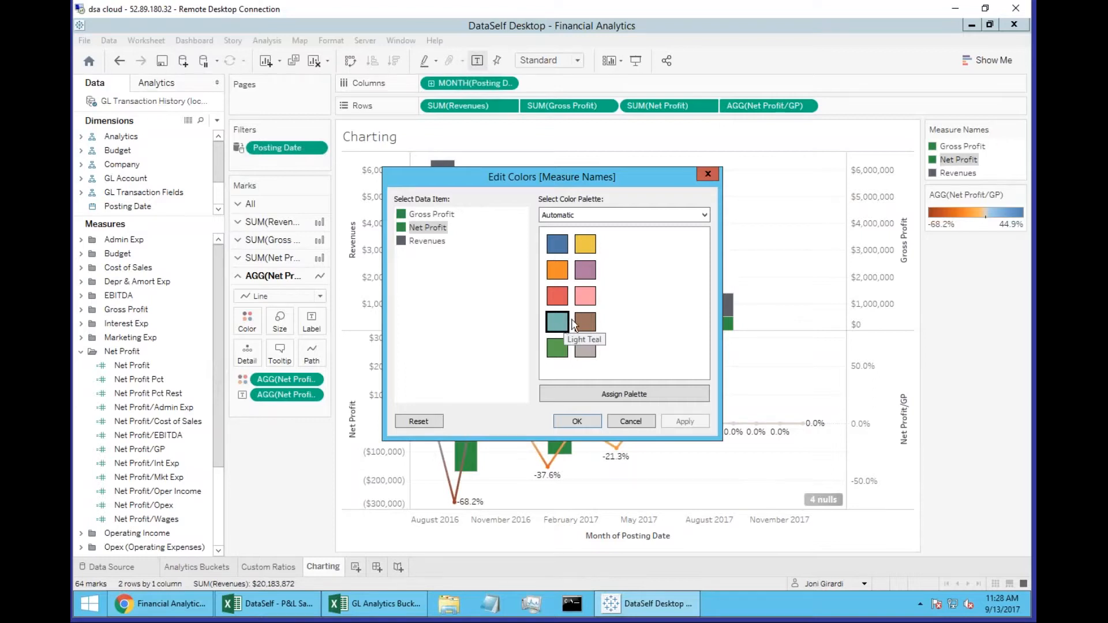
click(585, 323)
click(681, 425)
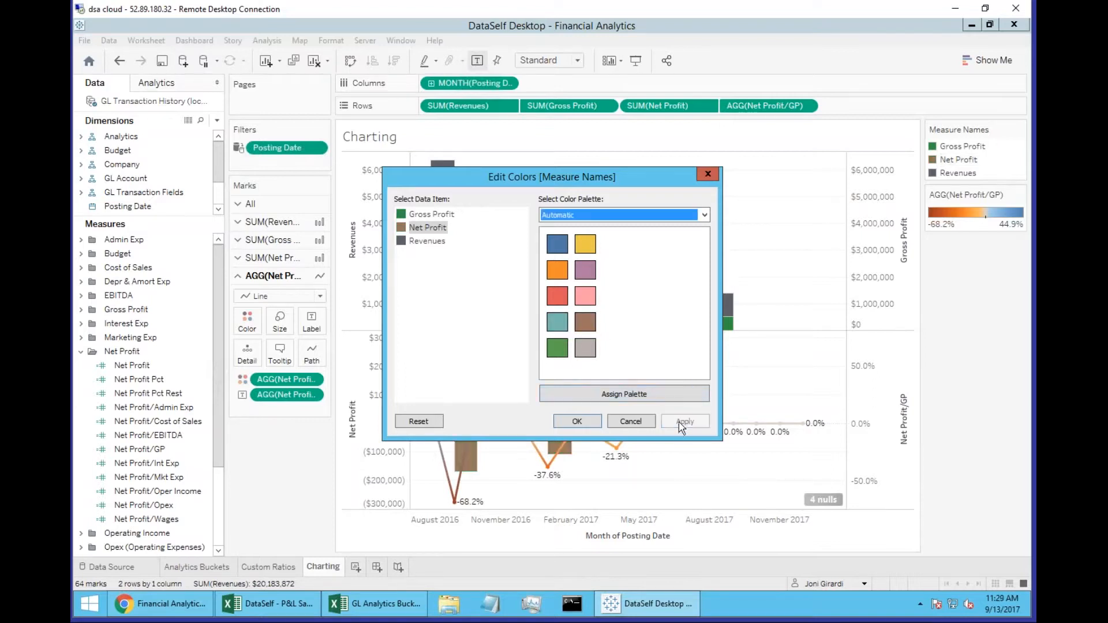
click(586, 270)
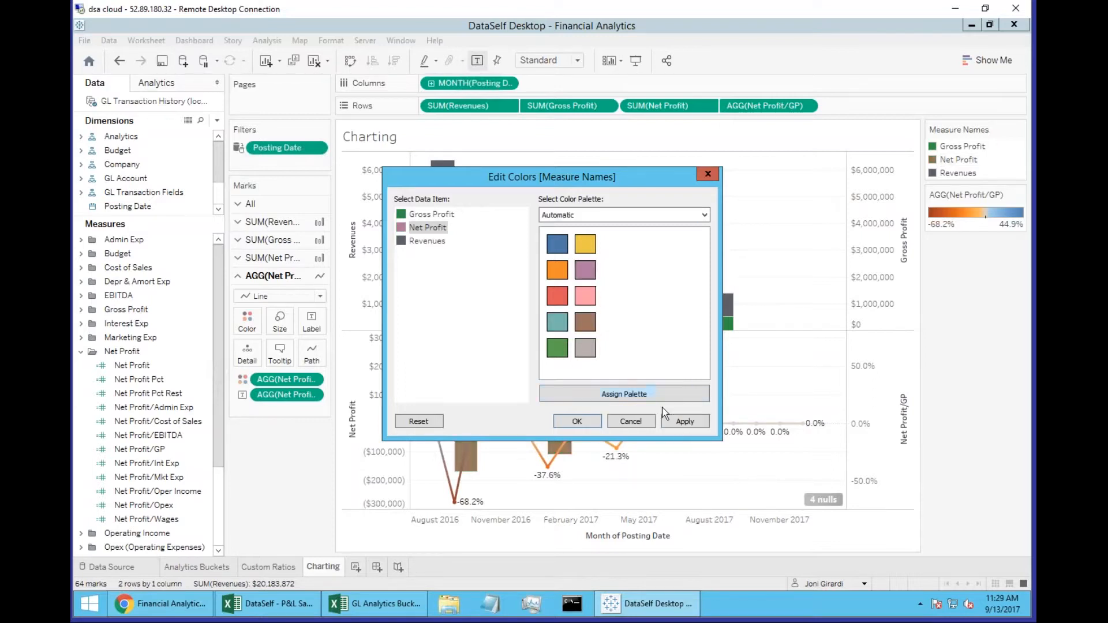
click(684, 421)
click(588, 422)
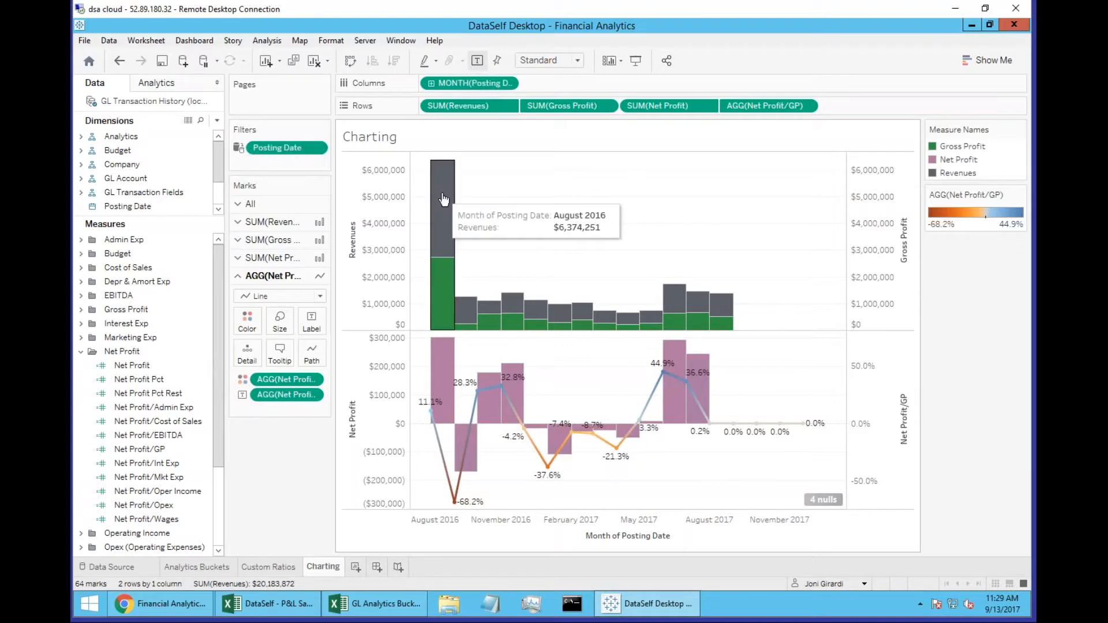
Step: Examine the monthly Revenues and Gross Profit bars and the Net Profit/GP line points in the chart
mouse_move(443, 290)
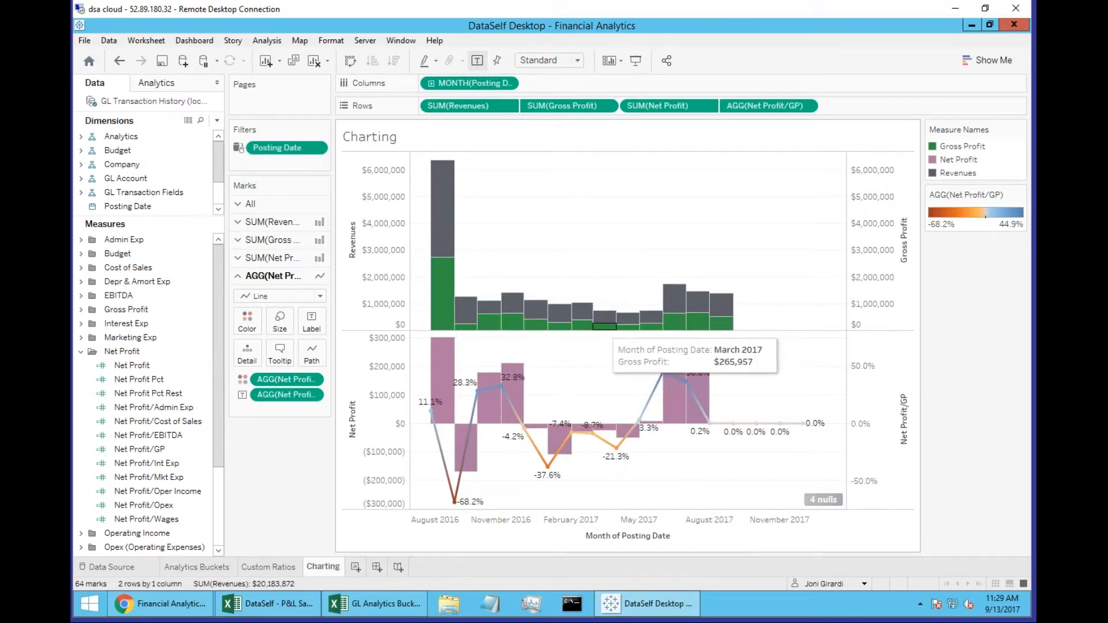
mouse_move(507, 378)
mouse_move(452, 500)
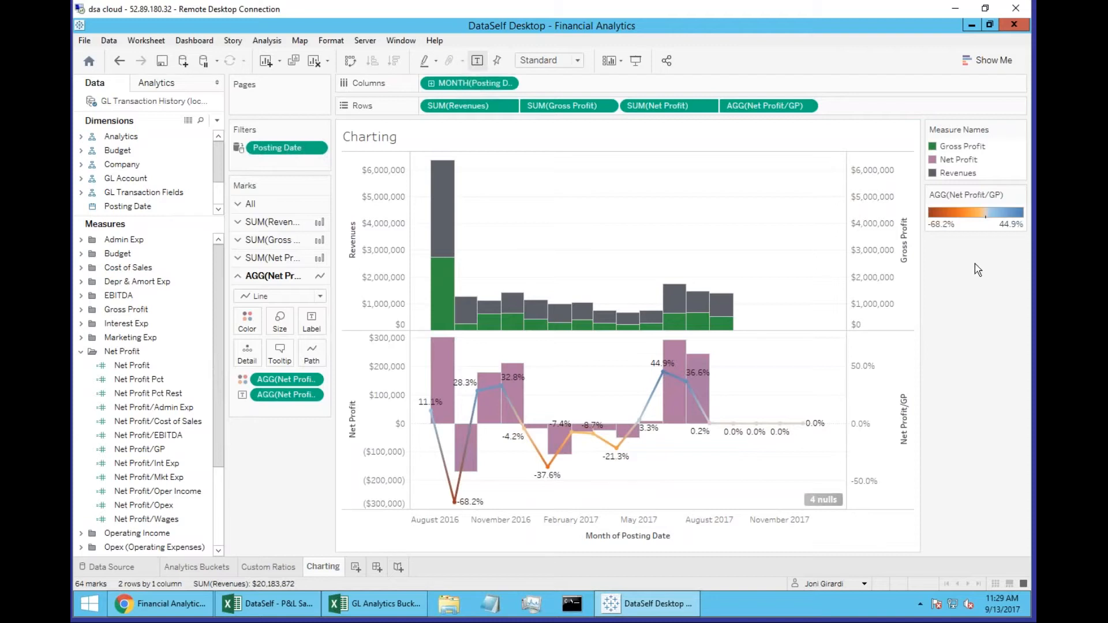
Step: Collapse the Net Profit folder, check the account ranges in the GL Analytics Buckets workbook in Excel, and return to the Financial Analytics chart
click(81, 352)
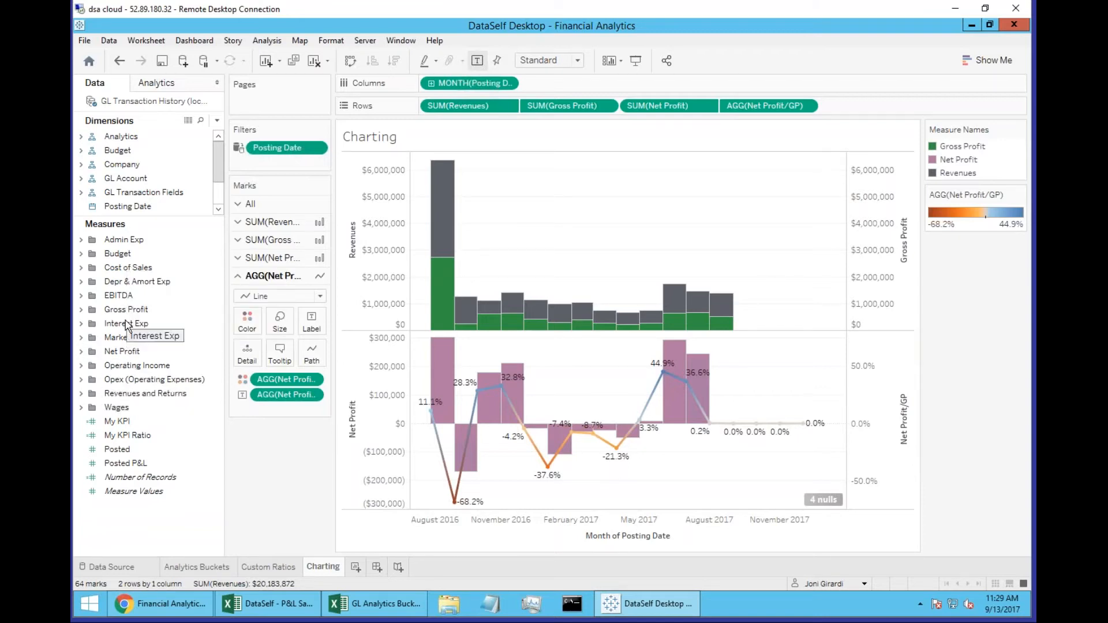
click(391, 608)
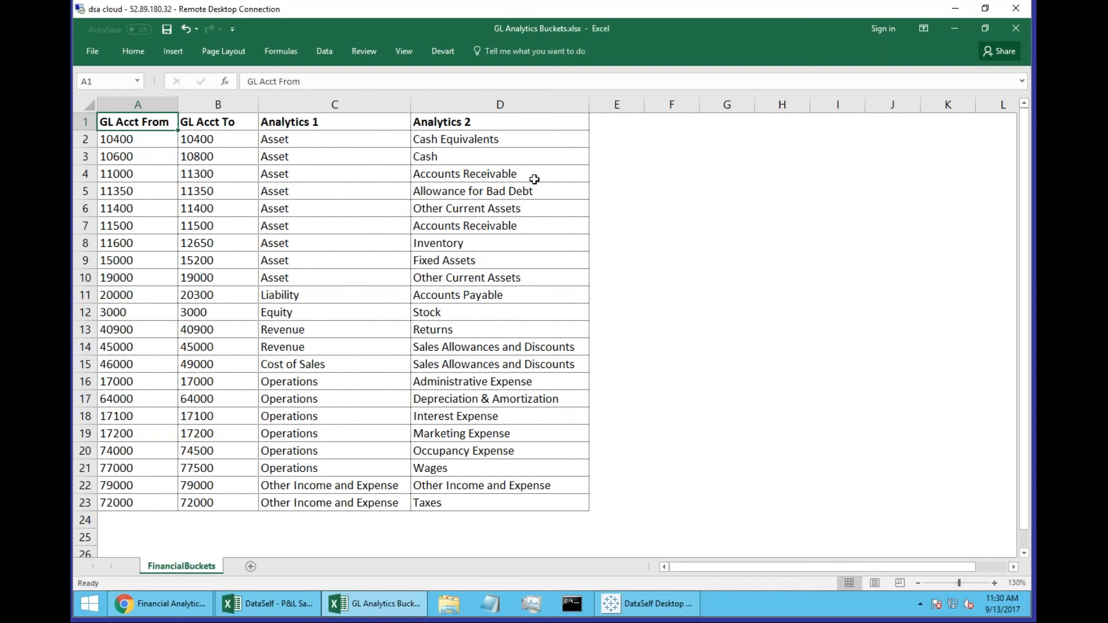
click(690, 606)
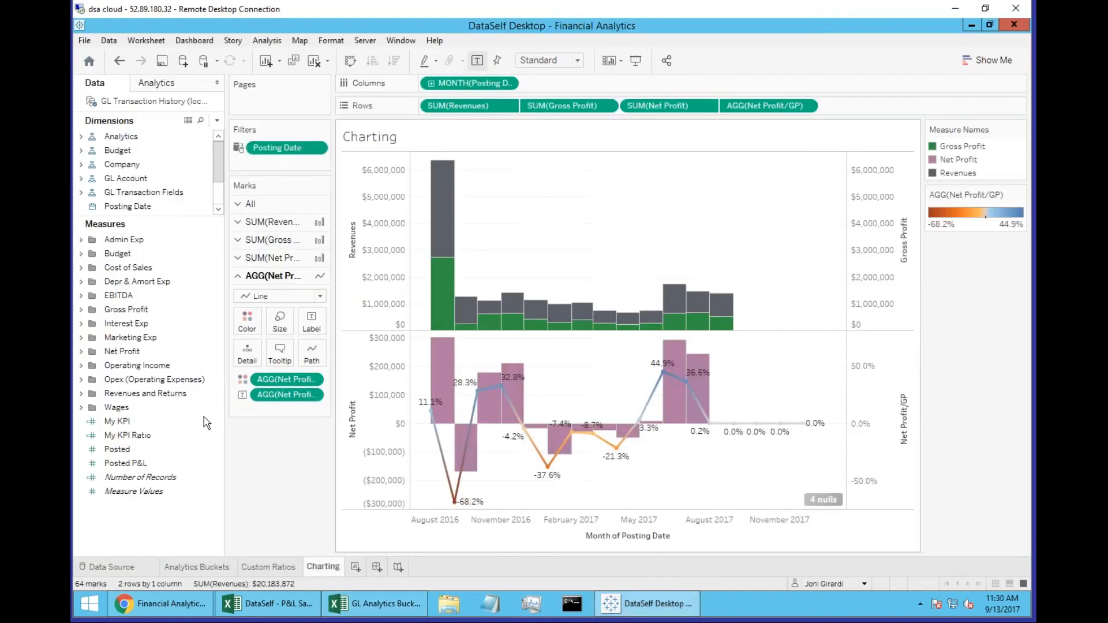